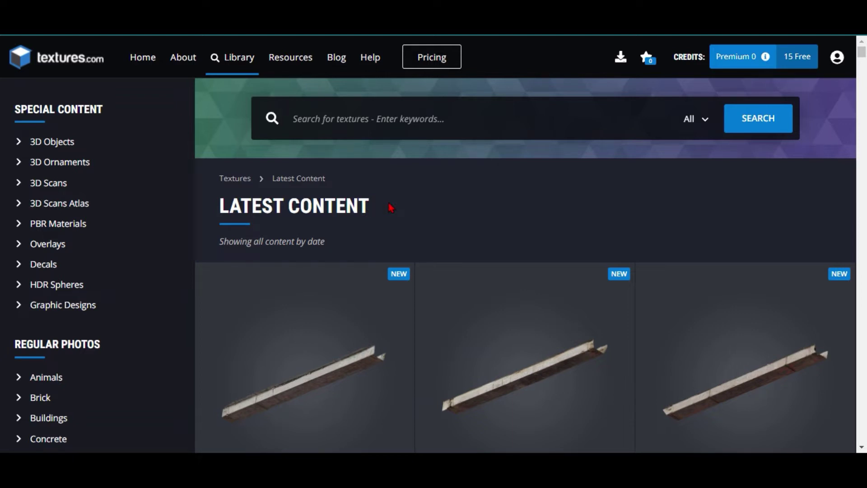
- Browse the latest content and show the PBR Materials category of the texture library
scroll(406, 210, down, 2)
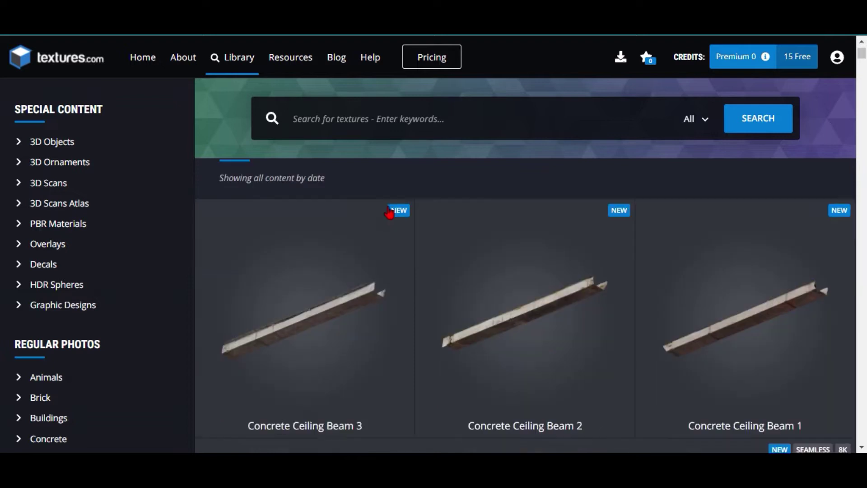
scroll(410, 217, up, 2)
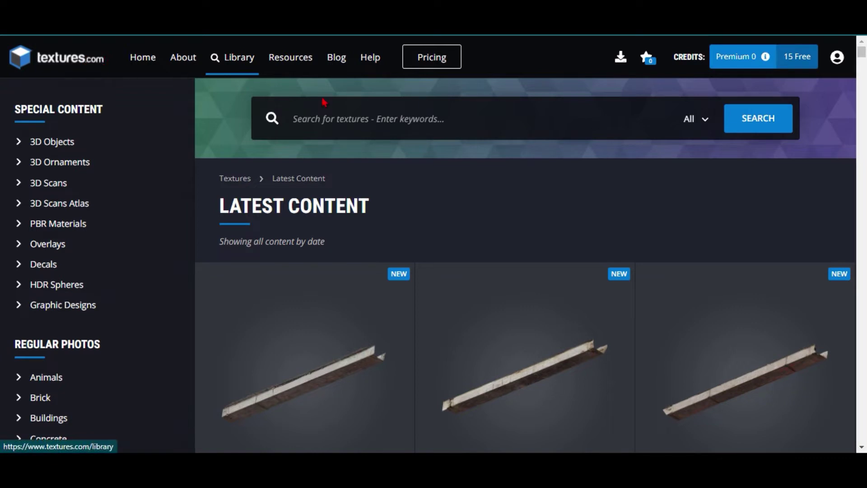
scroll(81, 271, down, 2)
scroll(97, 286, down, 10)
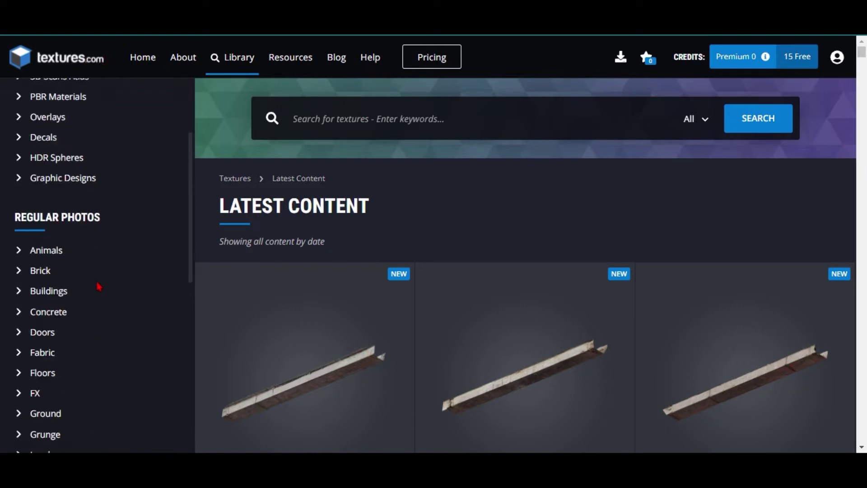
scroll(59, 235, up, 15)
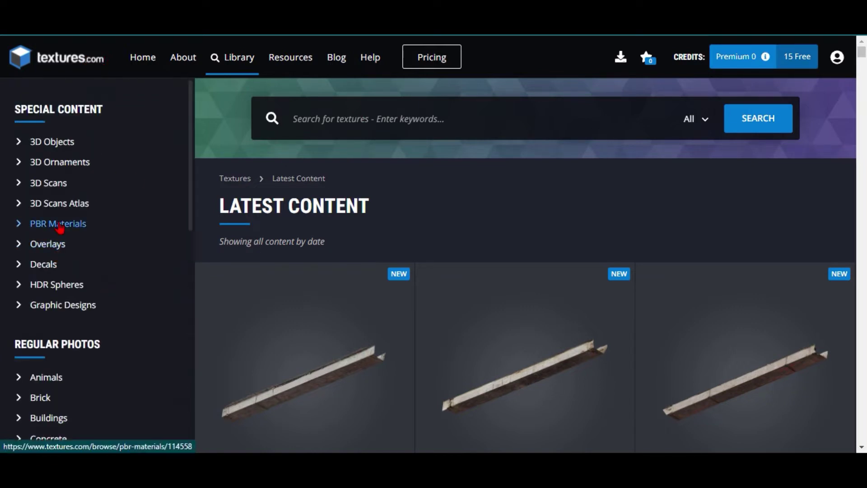
click(60, 225)
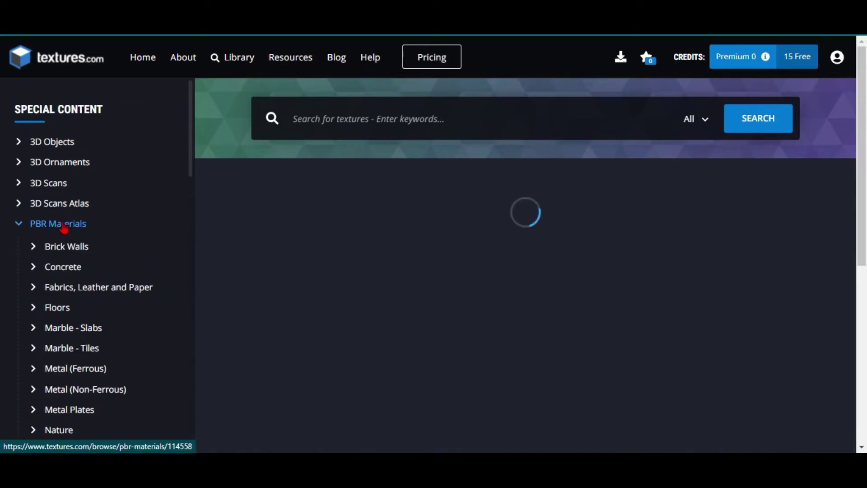
- Look through the brick wall materials and go to the Concrete subcategory of the PBR materials
scroll(438, 246, down, 1)
scroll(438, 246, down, 2)
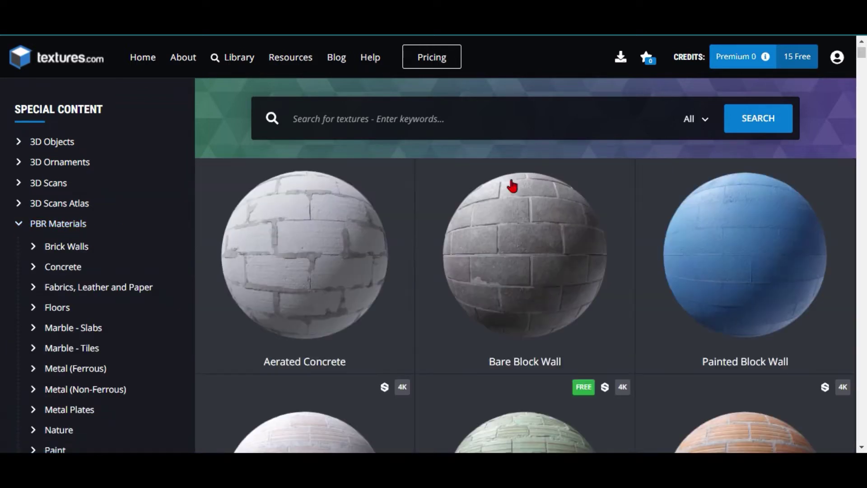
scroll(570, 274, down, 3)
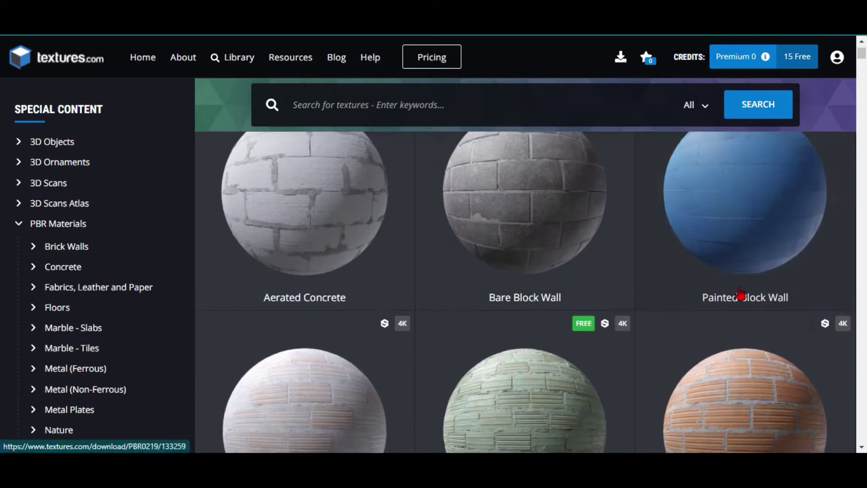
scroll(708, 296, down, 4)
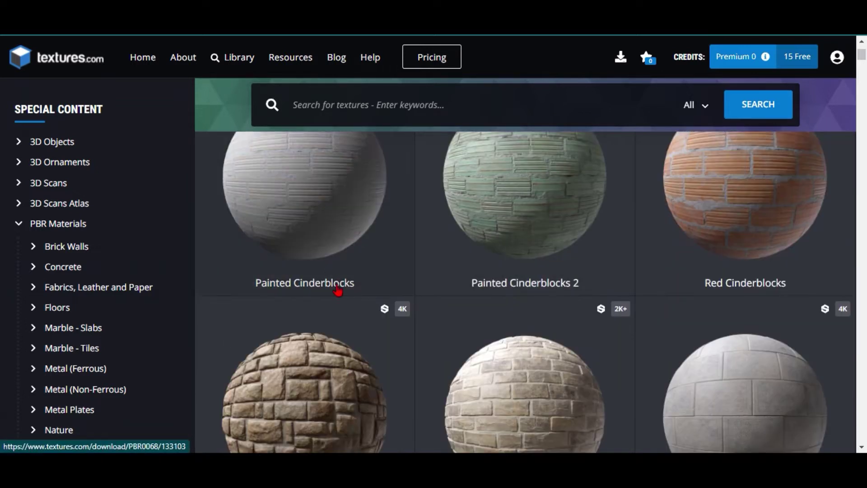
scroll(669, 295, down, 5)
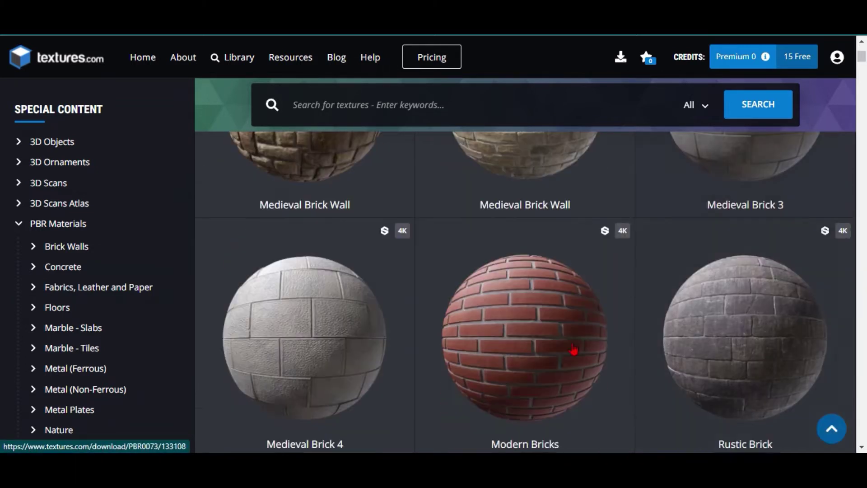
scroll(376, 316, down, 2)
scroll(426, 325, up, 6)
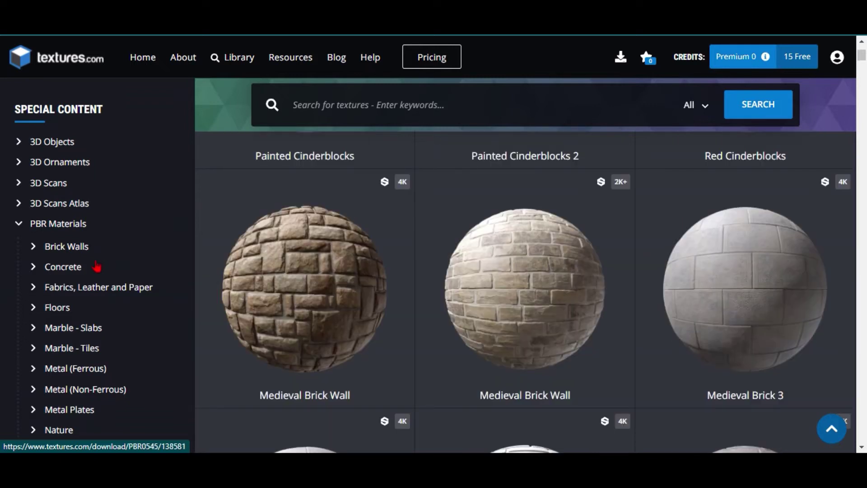
click(70, 268)
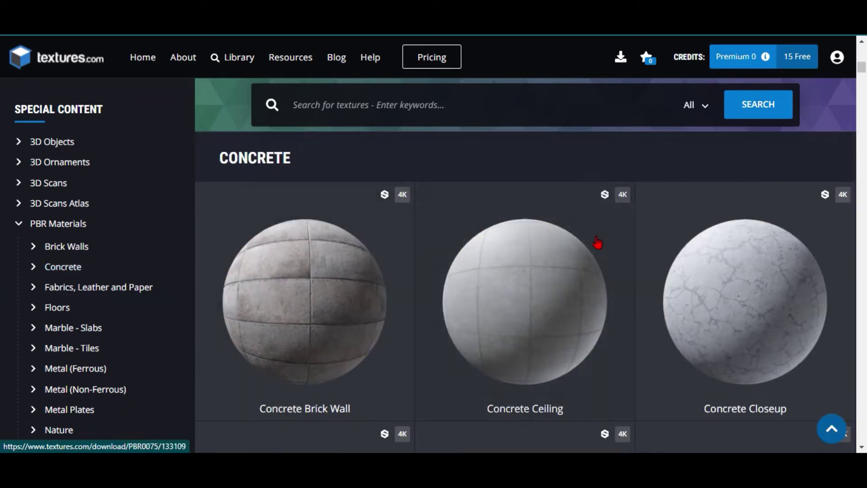
- Look through the concrete materials and open the Damaged Concrete material's download page
scroll(632, 232, down, 1)
scroll(632, 232, down, 1)
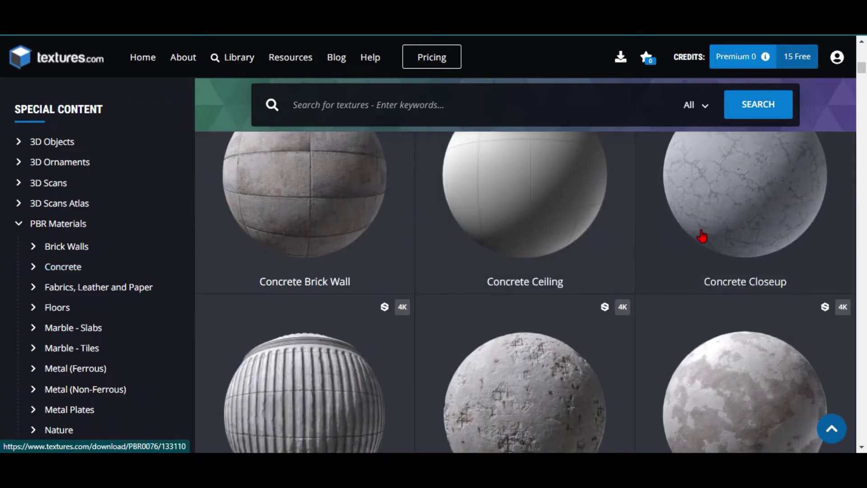
scroll(650, 246, down, 2)
scroll(650, 252, down, 2)
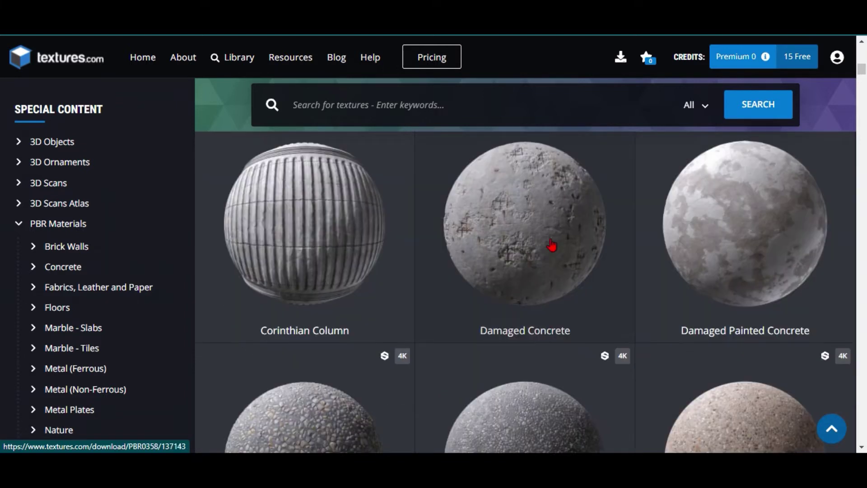
scroll(575, 254, up, 1)
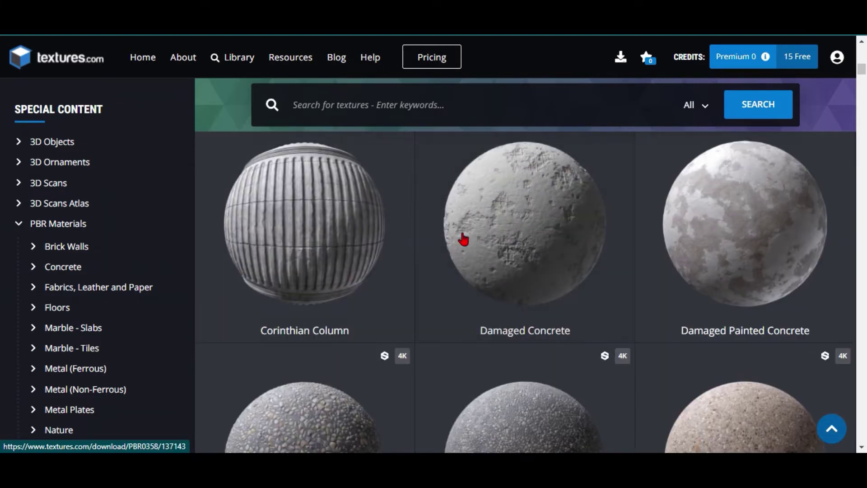
click(493, 222)
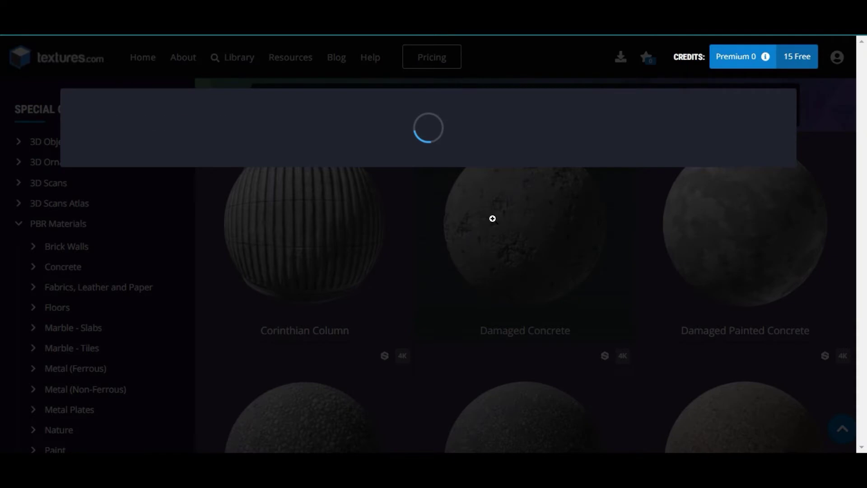
- Download the free 512x512 Albedo, Height and Normal flat maps of the Damaged Concrete material
scroll(434, 165, down, 3)
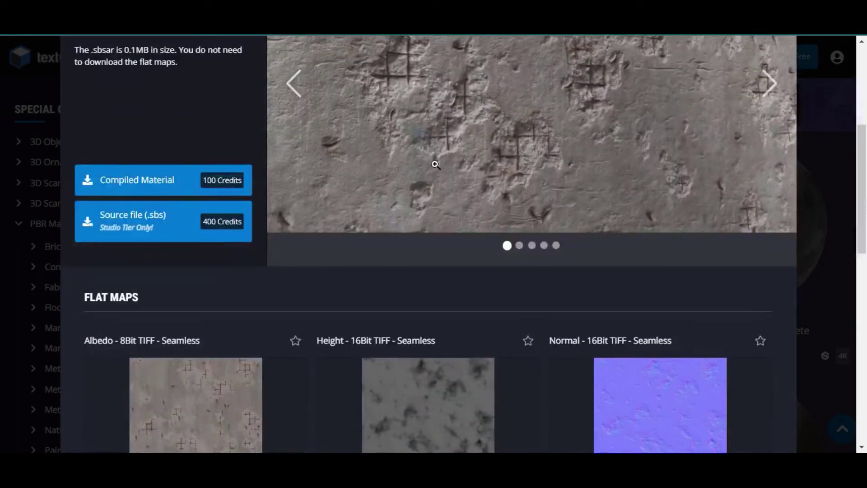
scroll(435, 233, up, 5)
scroll(436, 234, down, 11)
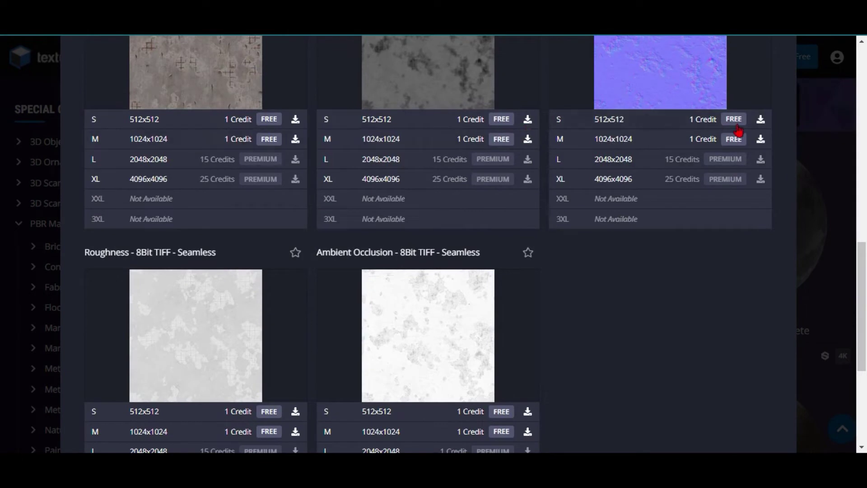
scroll(267, 209, down, 2)
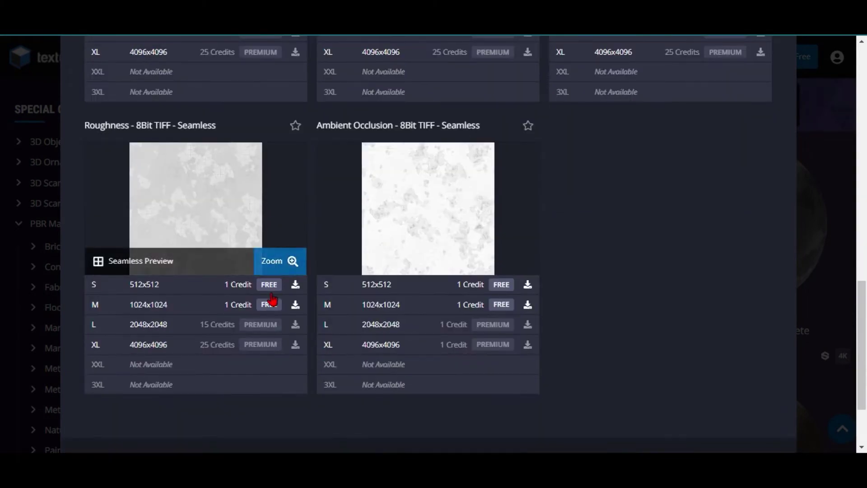
scroll(274, 282, up, 4)
click(270, 247)
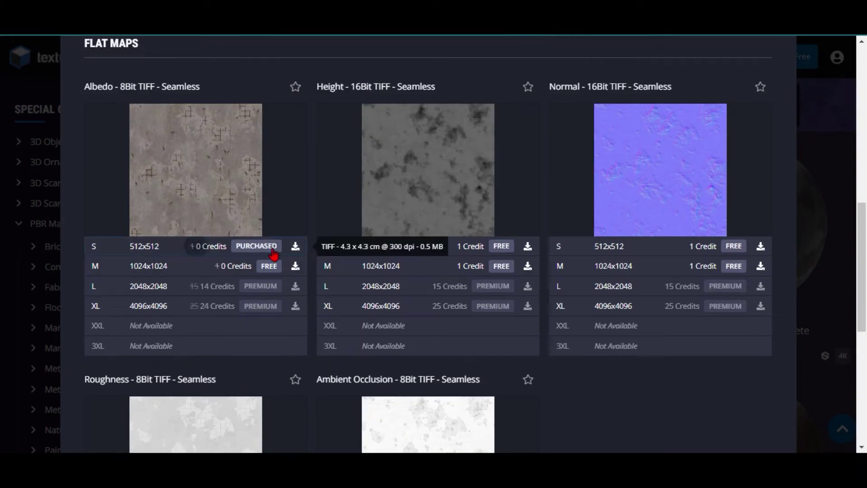
click(500, 246)
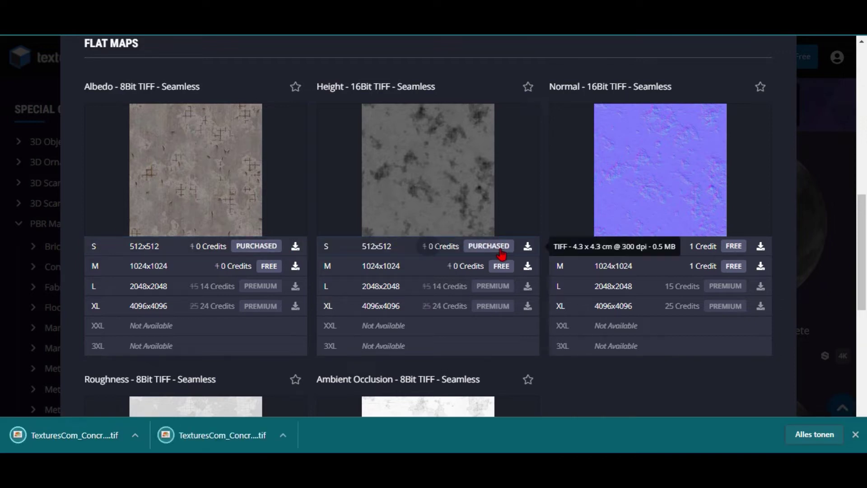
click(733, 246)
- Download the free 512x512 Roughness and Ambient Occlusion flat maps of the same material
scroll(731, 258, down, 5)
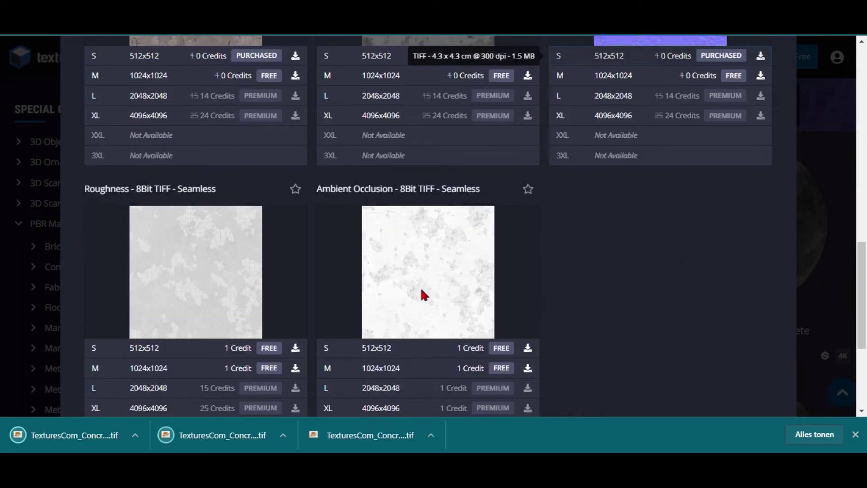
click(265, 290)
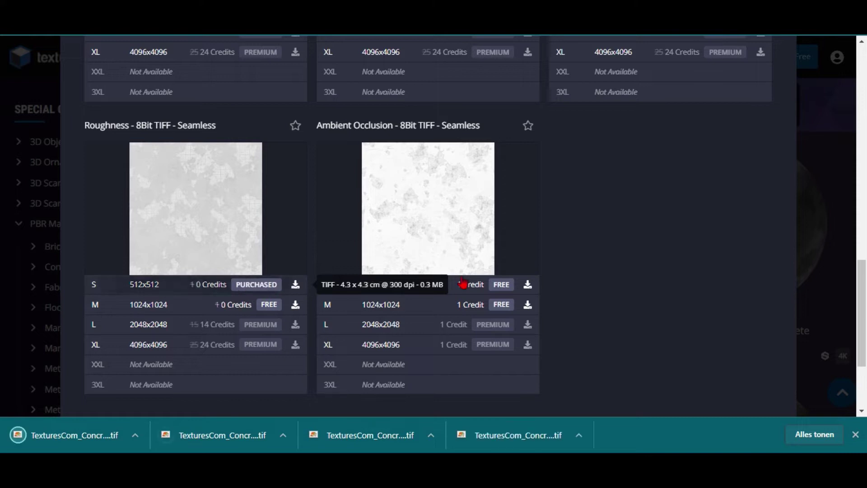
click(499, 284)
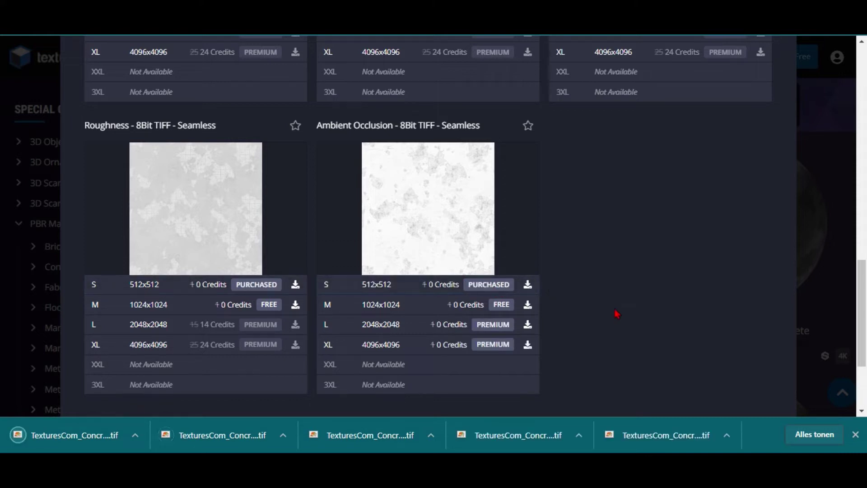
scroll(617, 313, up, 10)
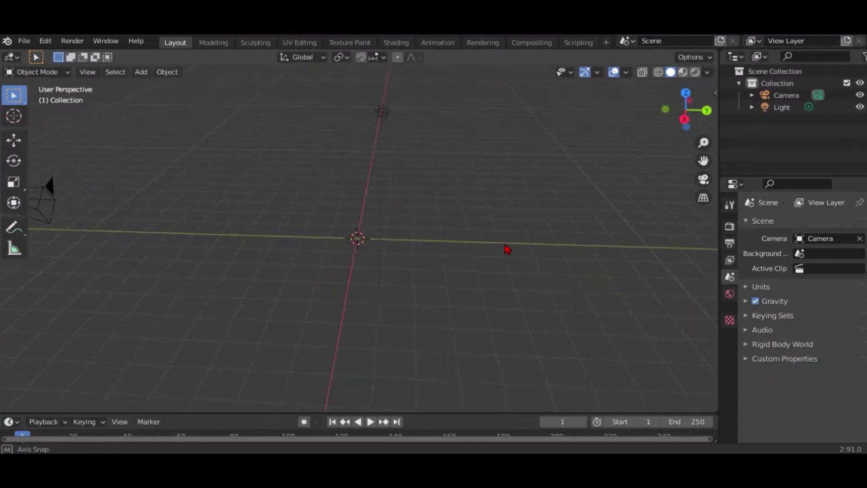
- Switch to Blender and change to the Shading workspace
middle_drag(507, 248, 456, 303)
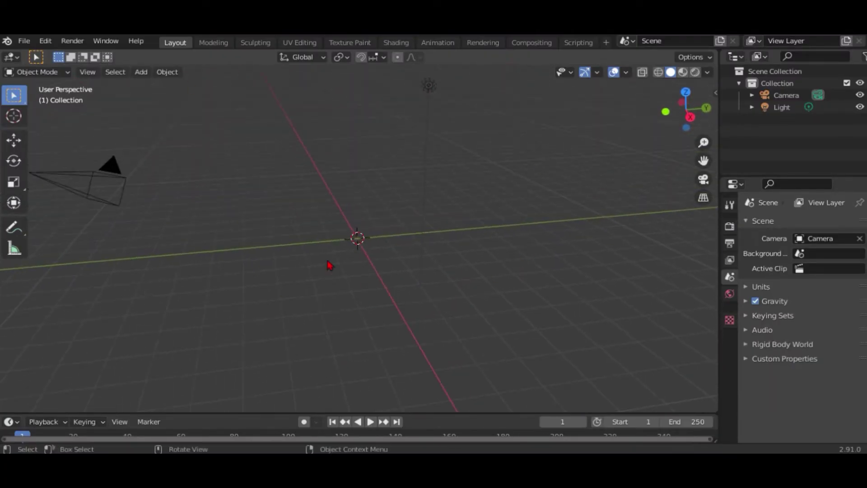
middle_drag(330, 265, 265, 252)
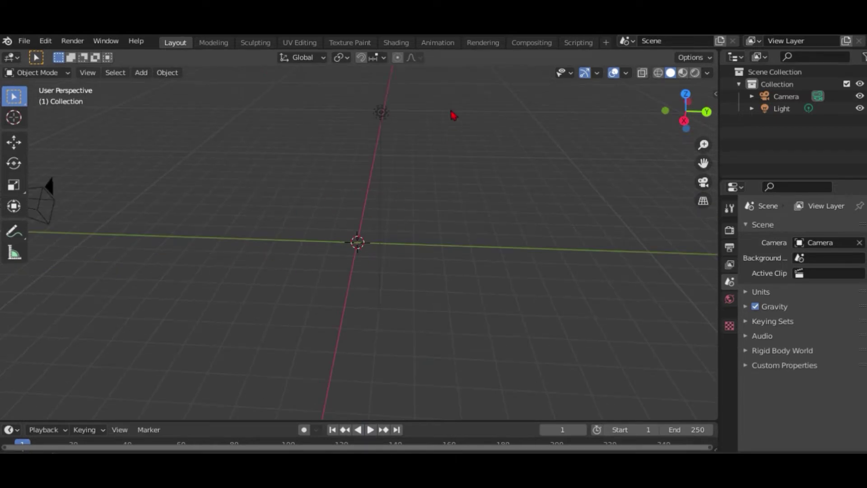
click(403, 43)
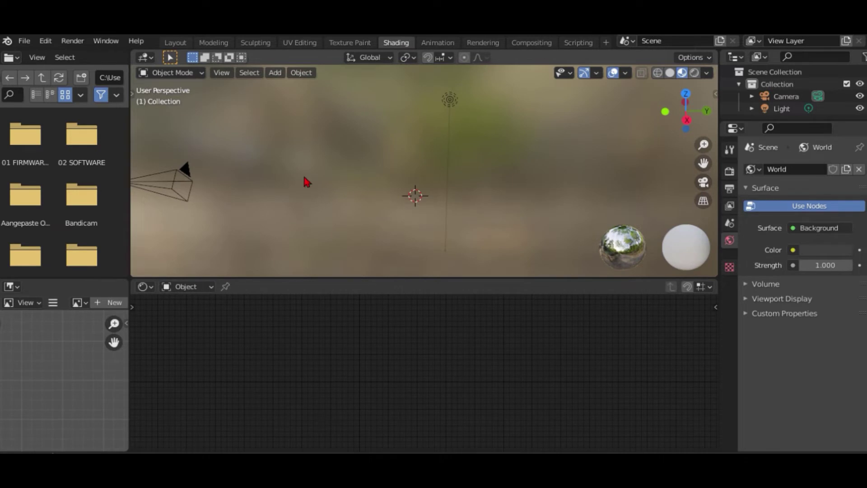
- Add a plane mesh to the scene and create a new node-based material for it
click(275, 72)
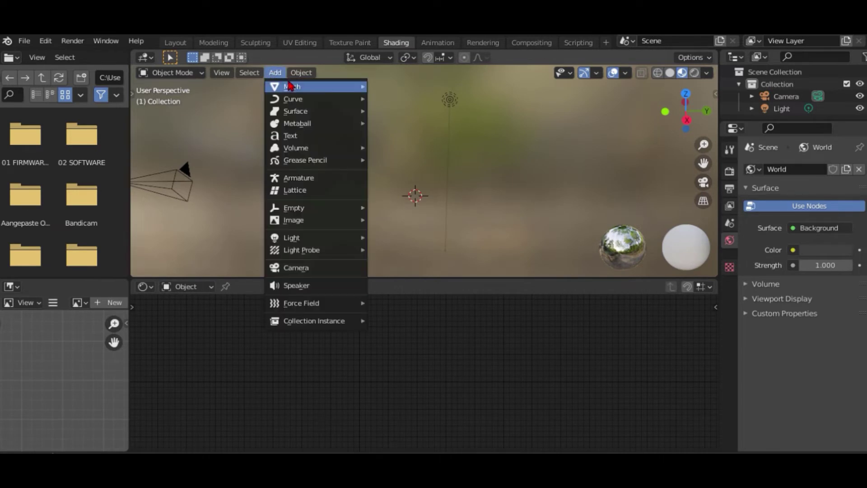
mouse_move(320, 84)
click(379, 85)
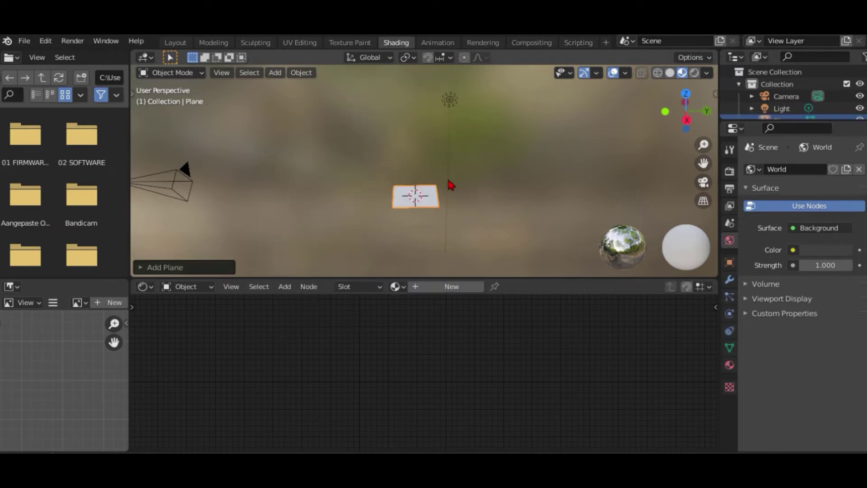
middle_drag(449, 184, 484, 186)
scroll(433, 218, up, 2)
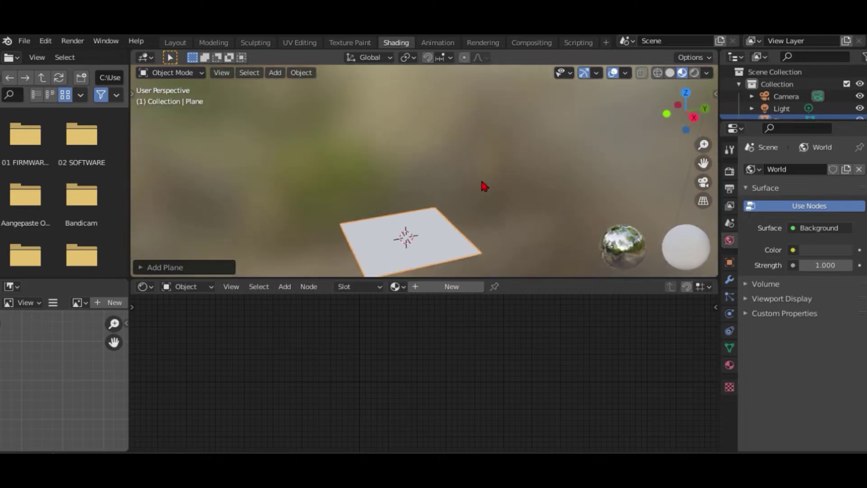
scroll(480, 177, down, 2)
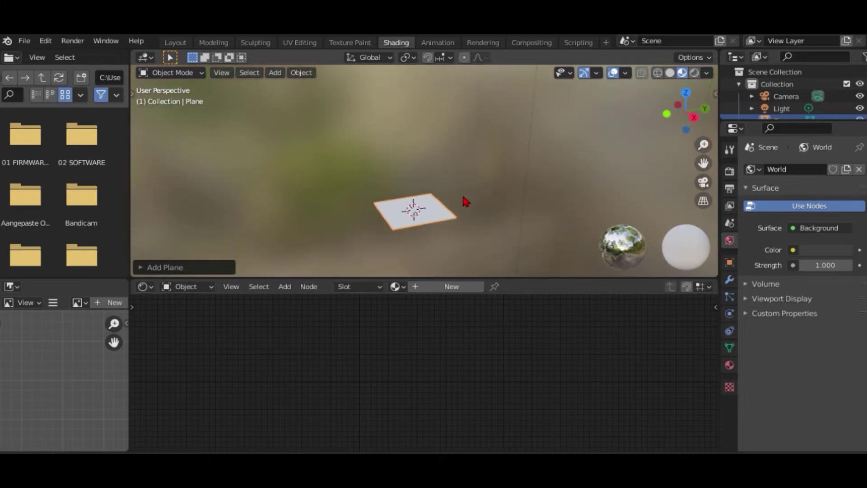
click(450, 289)
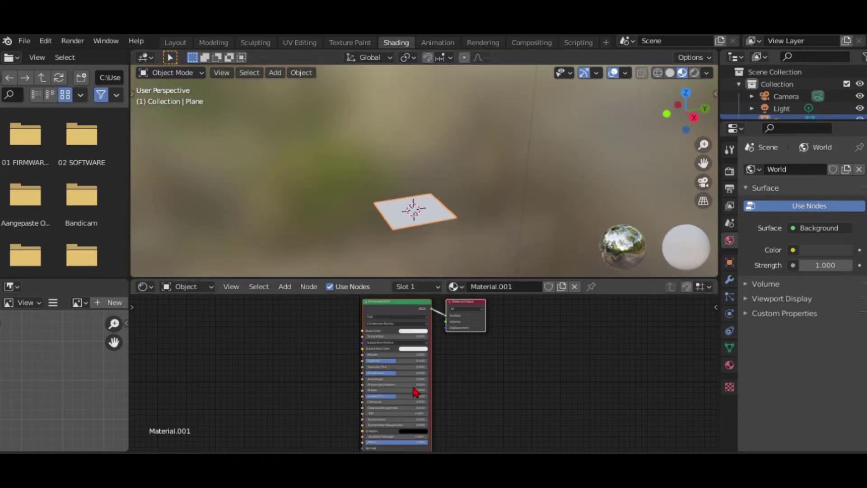
middle_drag(432, 229, 427, 229)
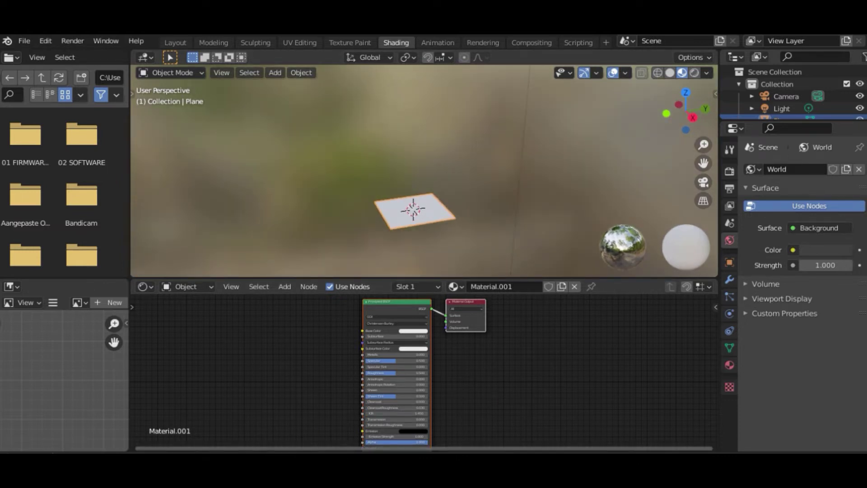
- Switch to File Explorer and open the Downloads folder containing the downloaded concrete texture maps
key(super+e)
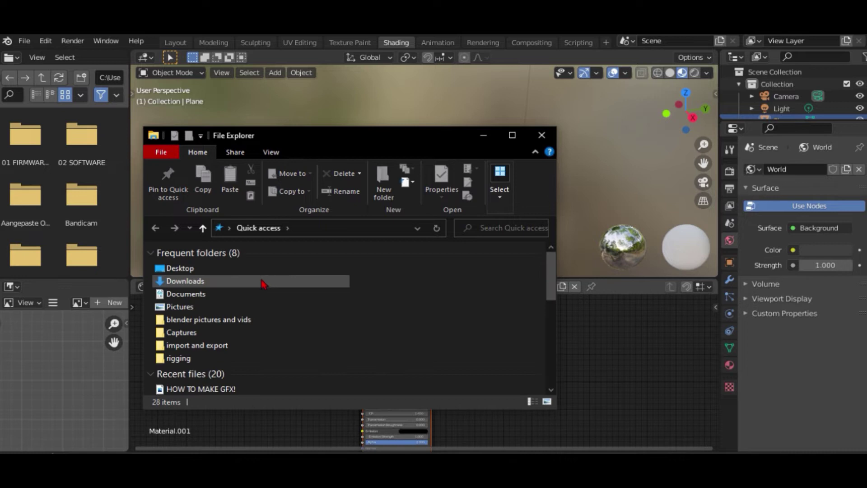
double_click(262, 281)
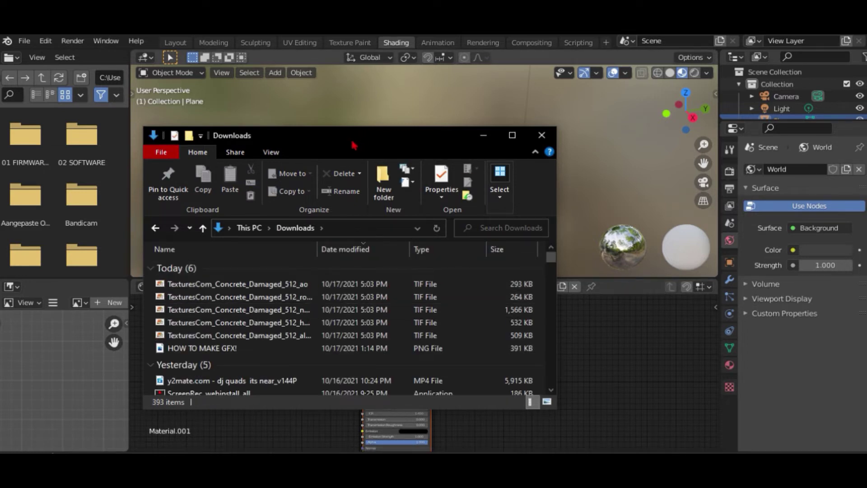
- Bring the damaged concrete albedo TIF from the Downloads folder into the shader node graph as an image texture node
drag(352, 141, 620, 101)
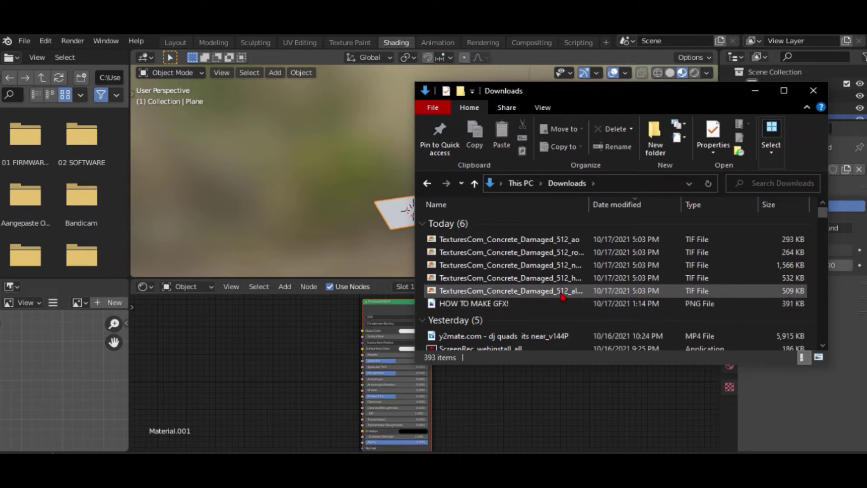
drag(575, 294, 248, 371)
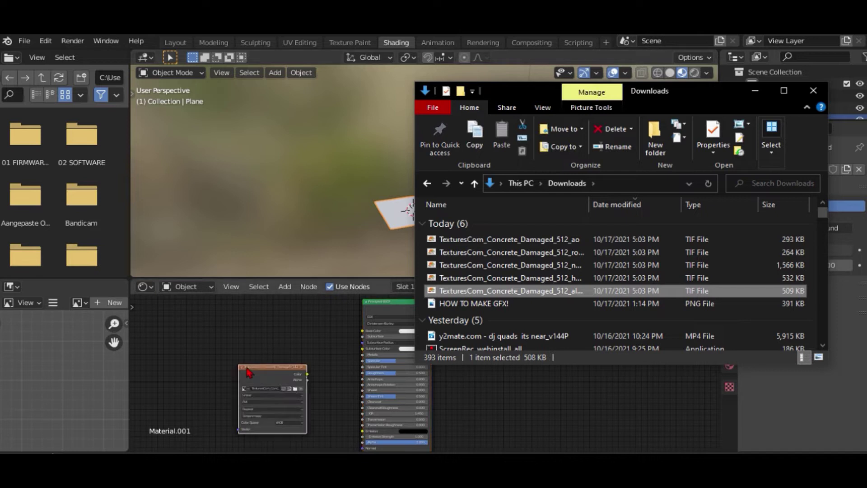
click(257, 328)
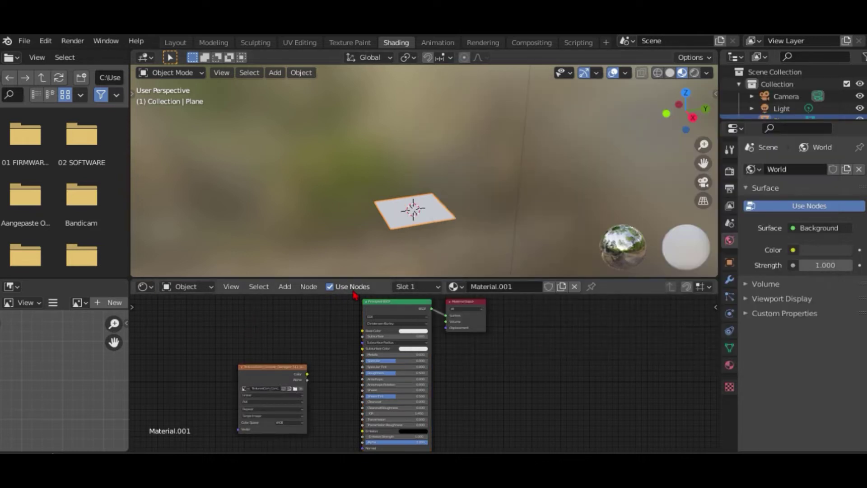
- Enlarge the shader node area and connect the albedo texture's Color output to the Principled BSDF's Base Color
drag(372, 277, 405, 150)
scroll(287, 254, up, 4)
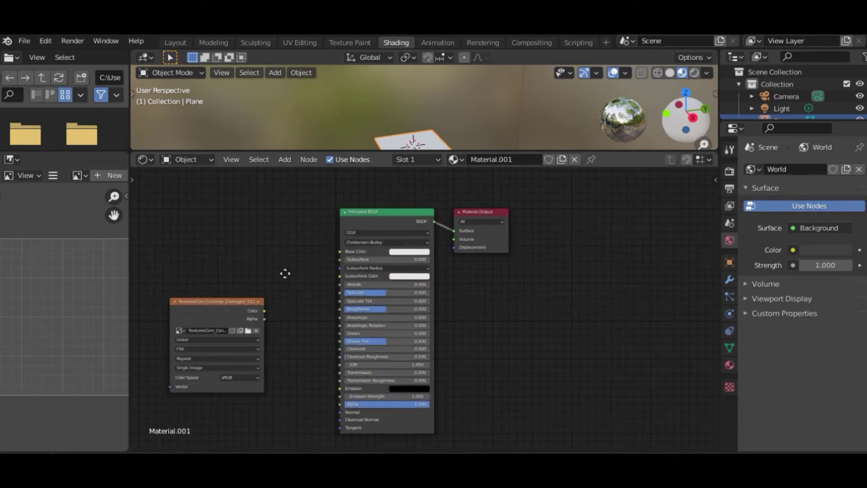
middle_drag(285, 272, 396, 211)
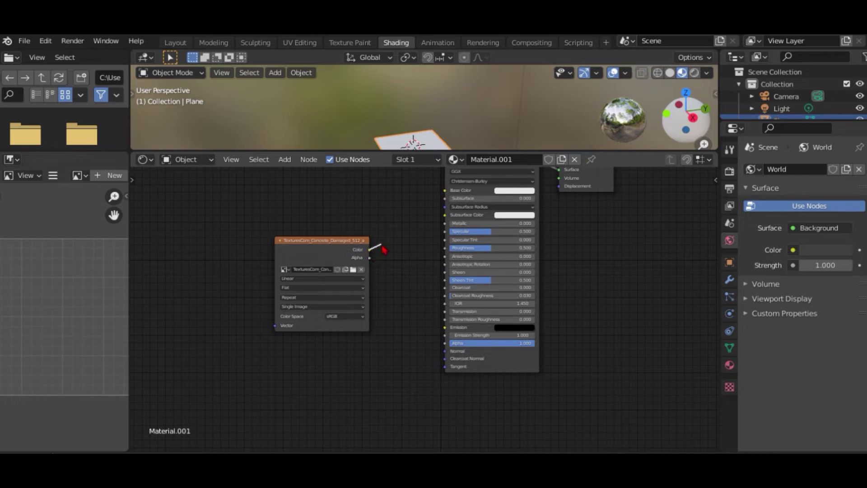
drag(383, 249, 446, 192)
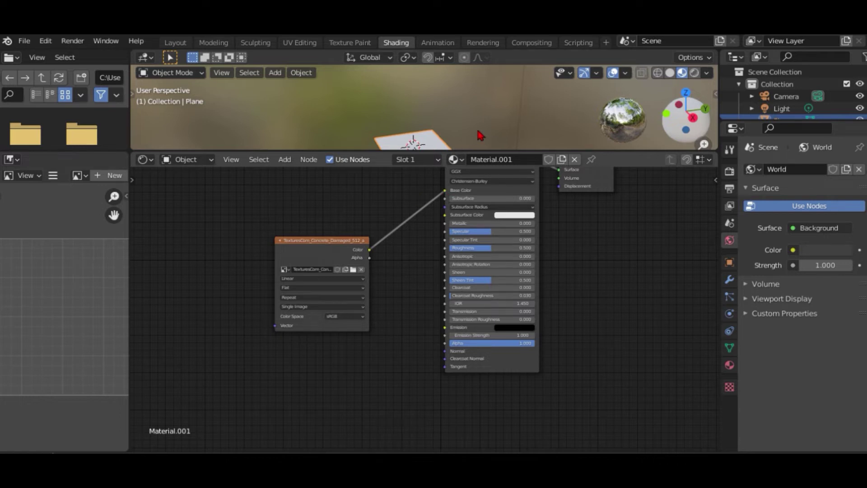
drag(471, 152, 457, 170)
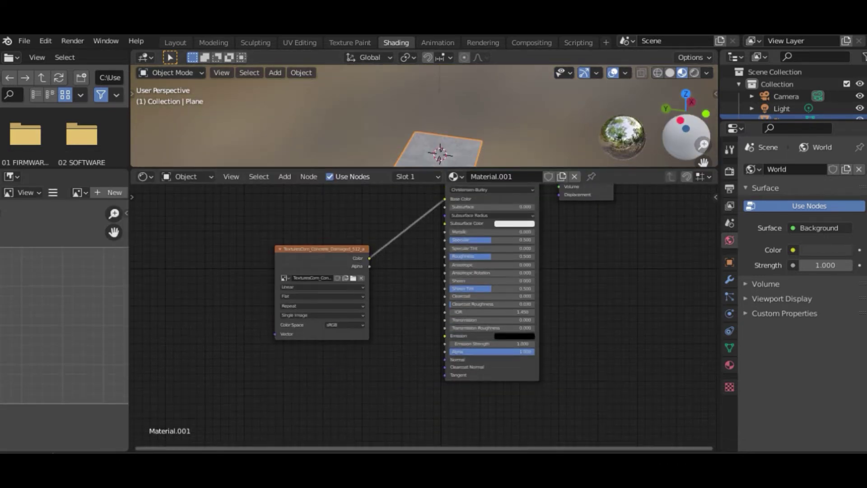
- Bring the concrete normal map TIF from Downloads into the node graph and set its color space to Non-Color
key(alt+Tab)
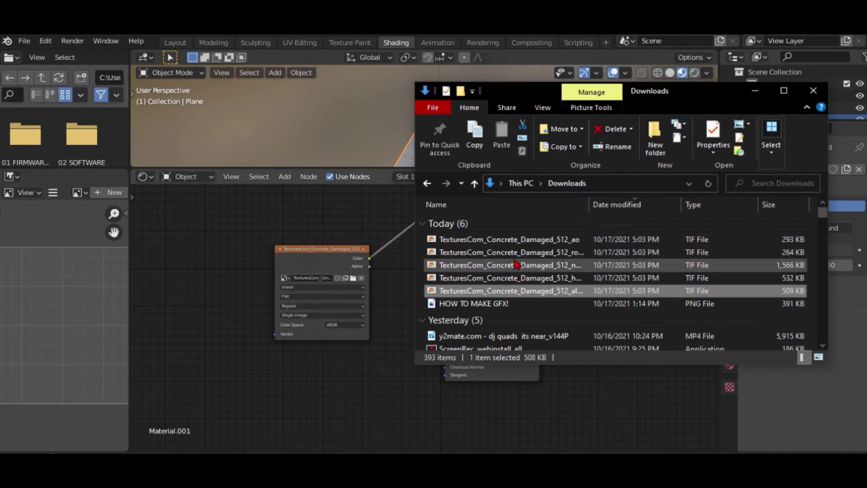
click(516, 264)
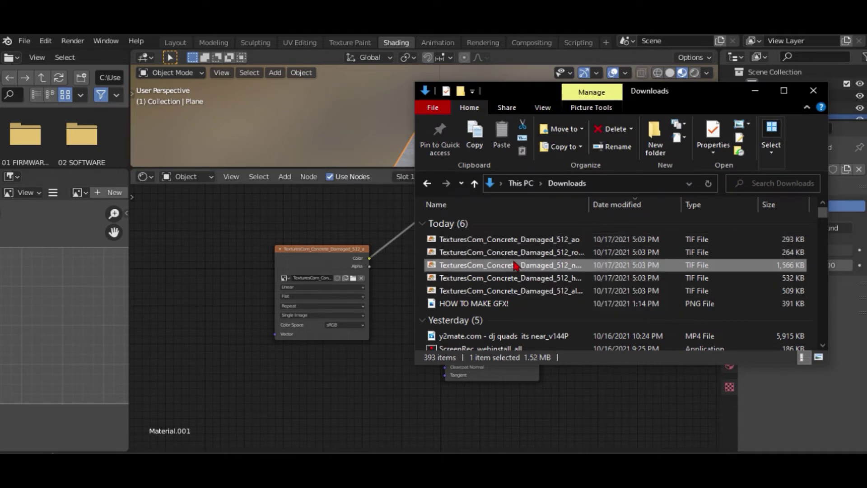
drag(509, 271, 204, 415)
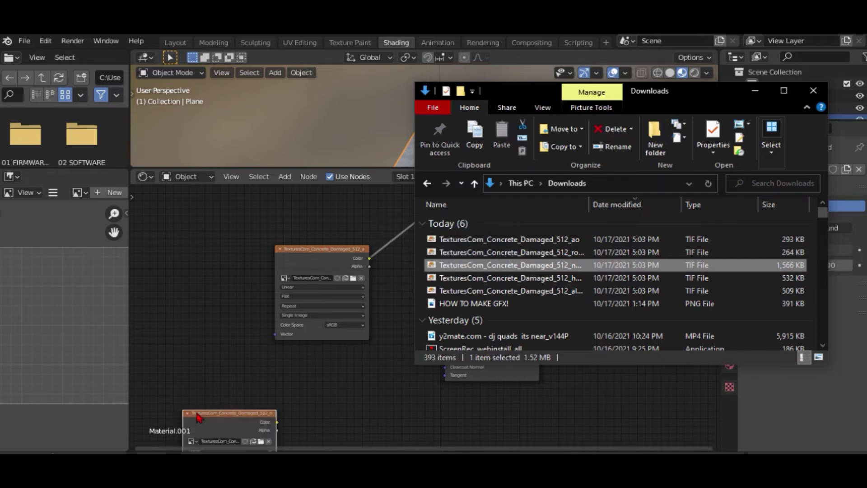
click(246, 365)
middle_drag(244, 360, 327, 213)
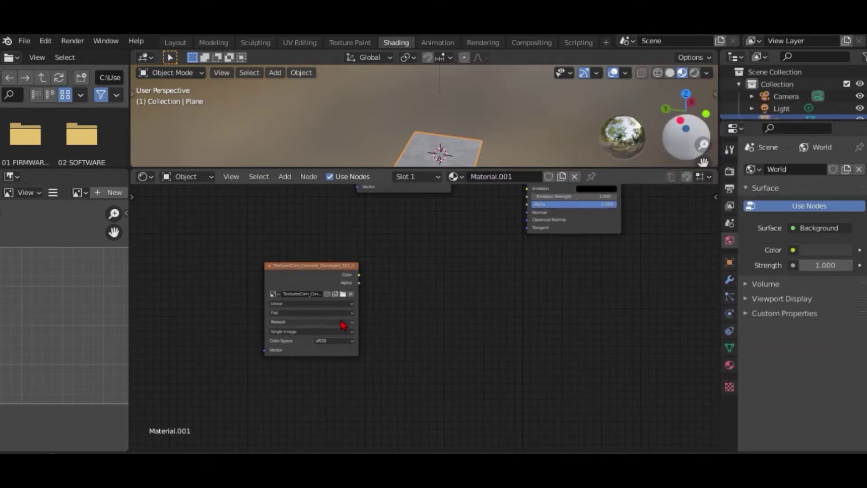
click(330, 341)
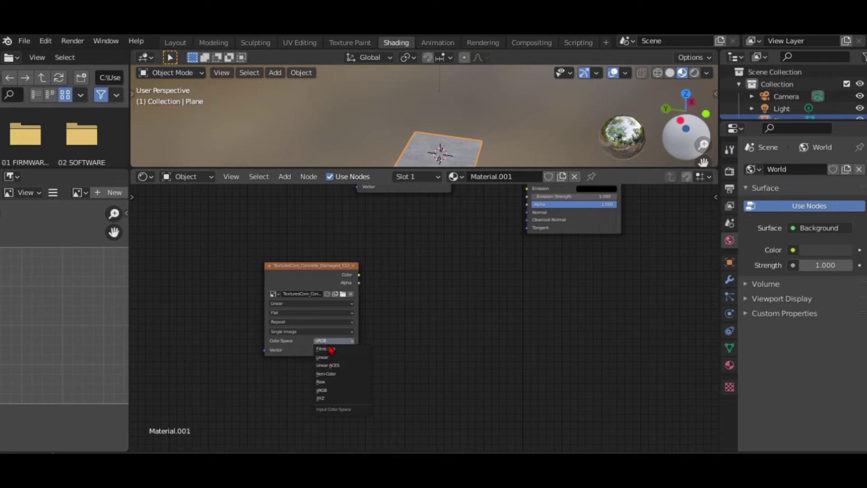
click(338, 374)
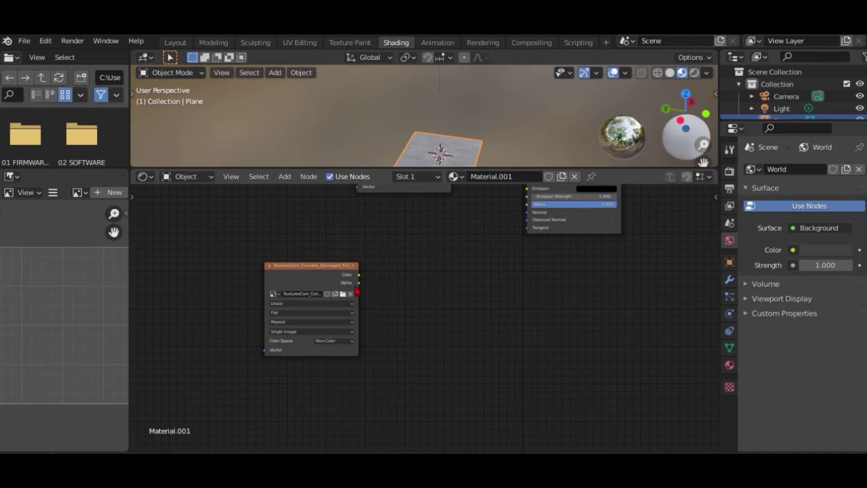
- Add a Normal Map node between the normal texture node and the Principled BSDF
middle_drag(525, 270, 438, 299)
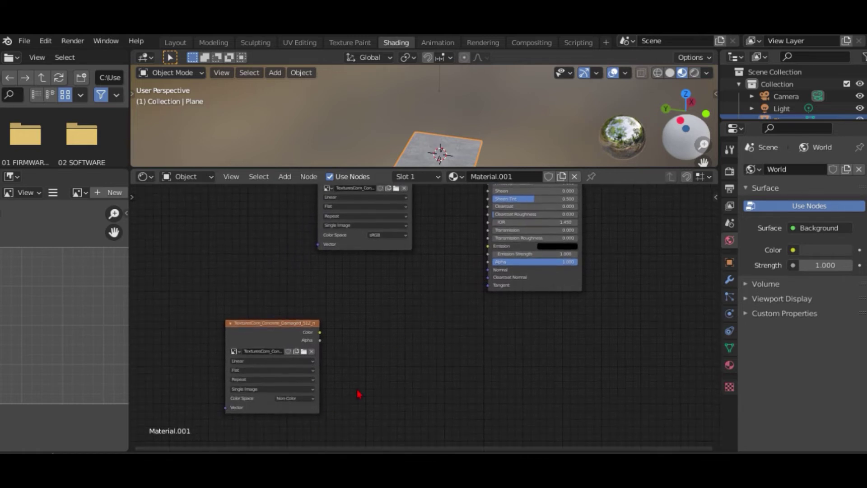
middle_drag(397, 362, 348, 334)
right_click(376, 323)
click(376, 322)
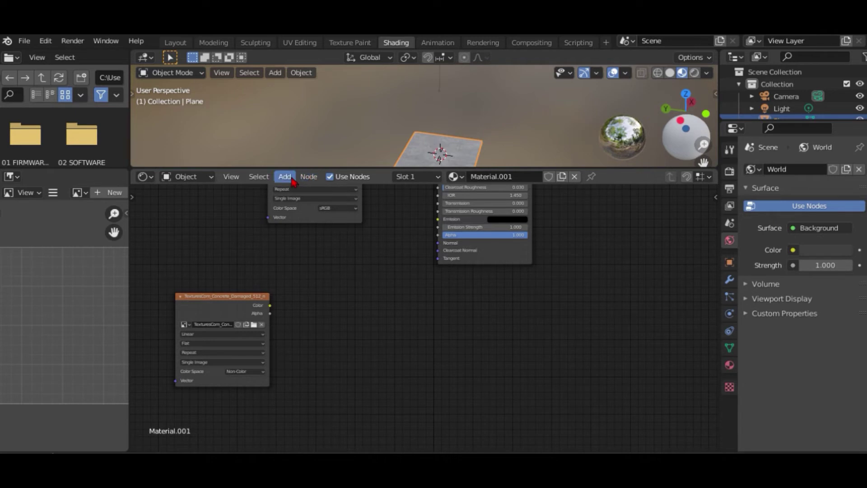
click(291, 178)
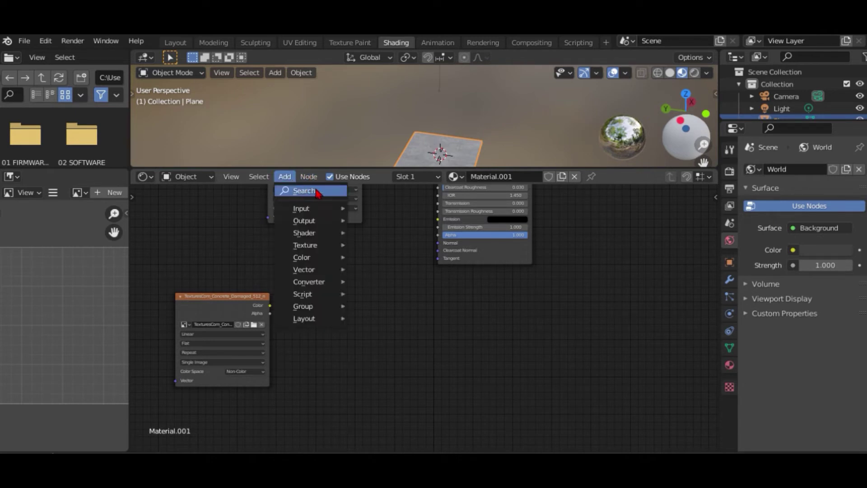
click(317, 192)
text(no)
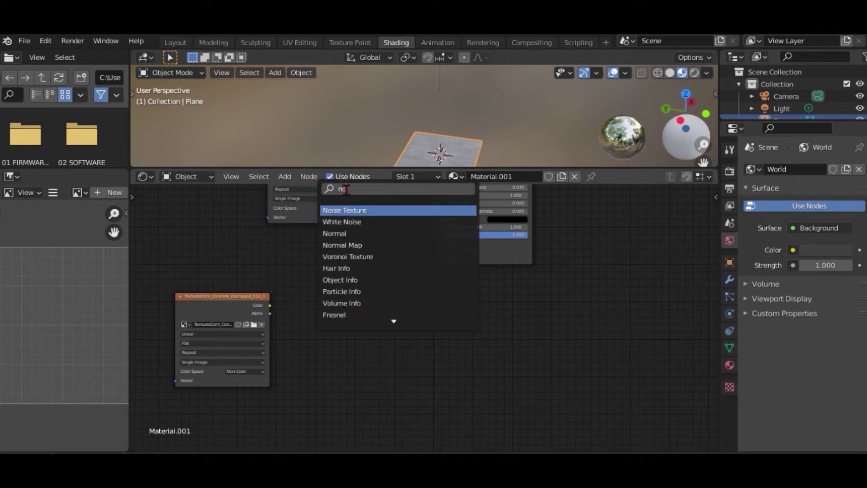
text(rmal)
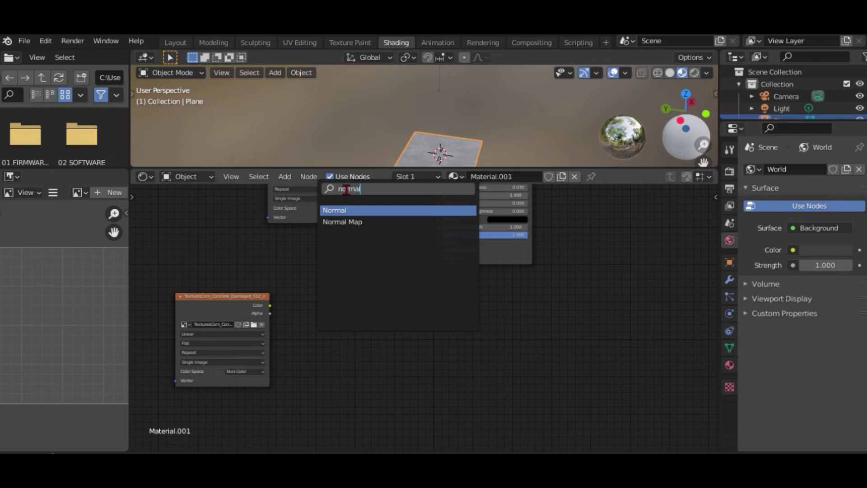
text( map)
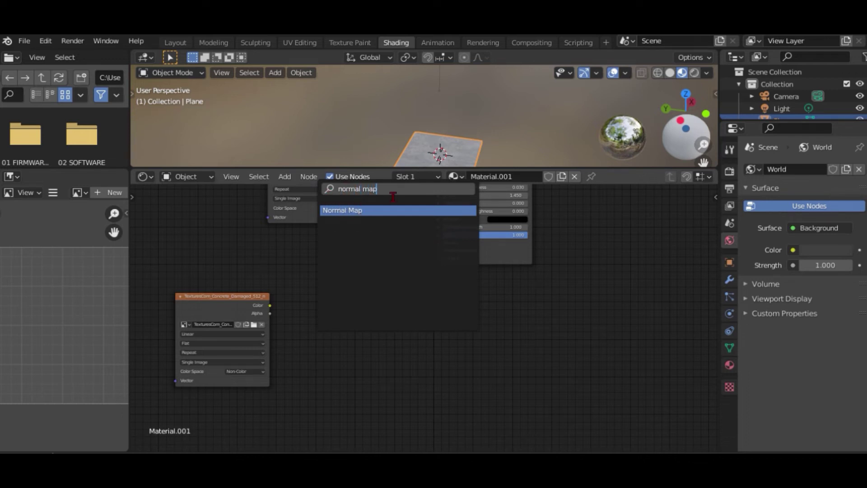
click(377, 211)
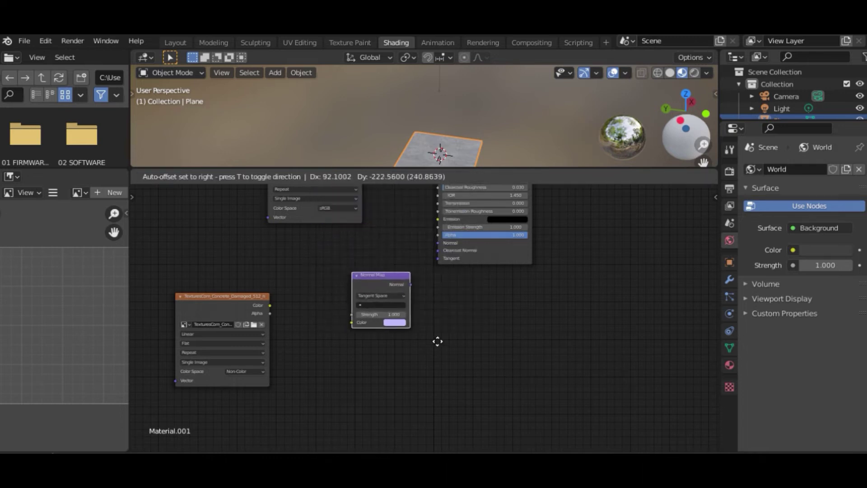
click(427, 338)
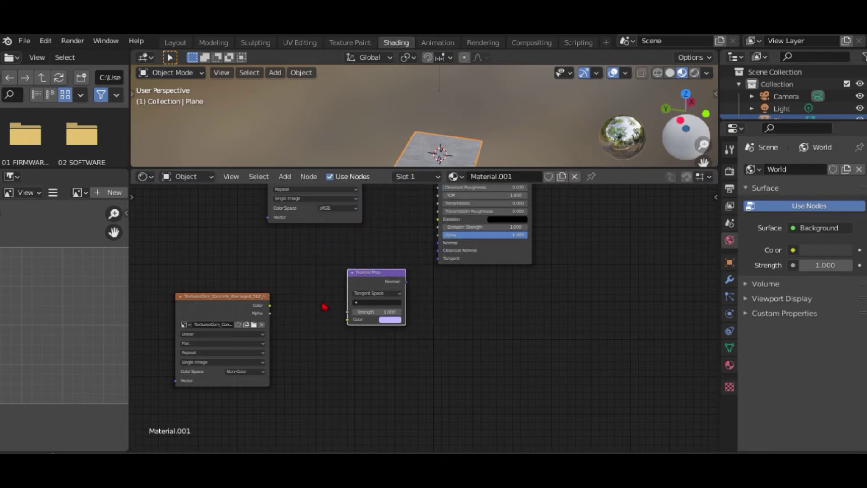
- Connect the normal texture's Color to the Normal Map node, set its strength to 10, and link its output to the Principled BSDF's Normal
drag(273, 309, 347, 322)
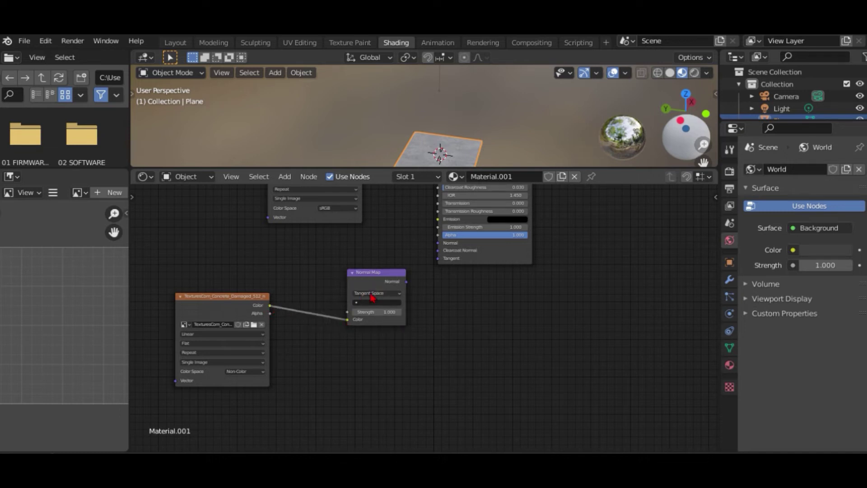
click(376, 312)
text(10)
key(Return)
middle_drag(463, 284, 482, 315)
drag(426, 312, 455, 279)
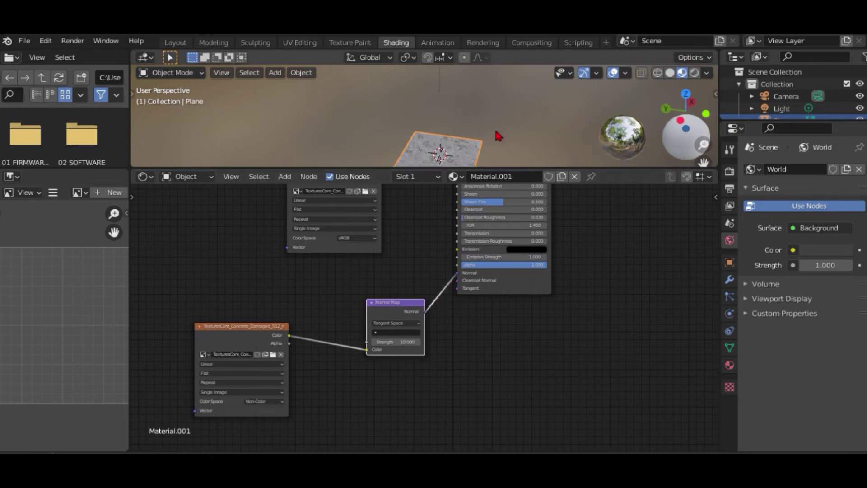
- Enlarge the 3D viewport and examine the normal map's relief on the plane's surface up close
middle_drag(496, 131, 482, 109)
drag(543, 168, 533, 285)
scroll(501, 231, up, 2)
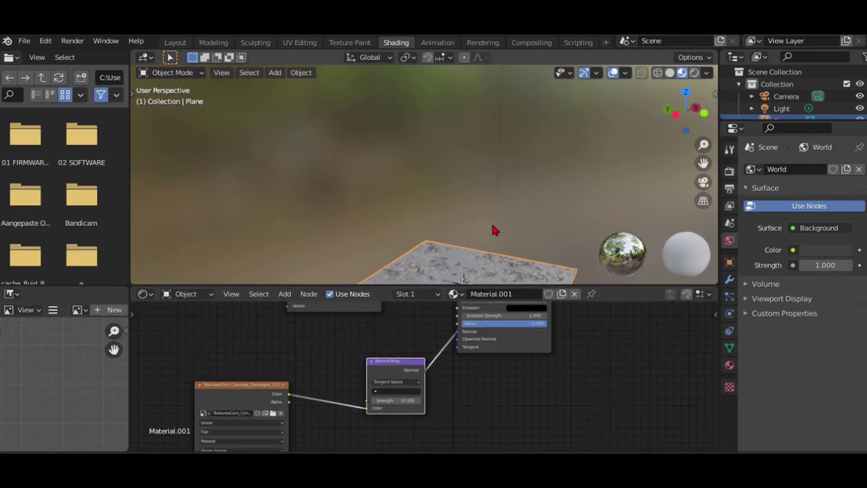
middle_drag(494, 228, 579, 209)
scroll(434, 145, up, 4)
scroll(579, 210, down, 4)
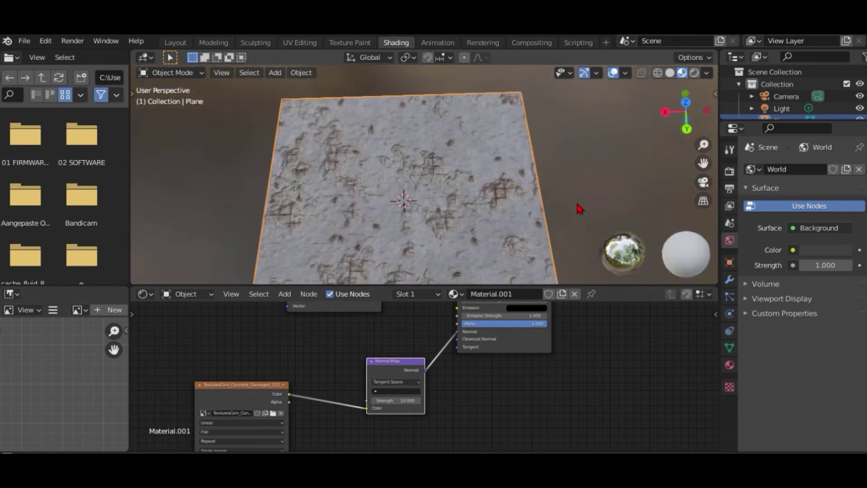
scroll(578, 209, up, 1)
middle_drag(555, 235, 555, 261)
- Bring the concrete roughness TIF from Downloads into the node graph, place it above the normal texture node, and set its color space to Non-Color
key(alt+Tab)
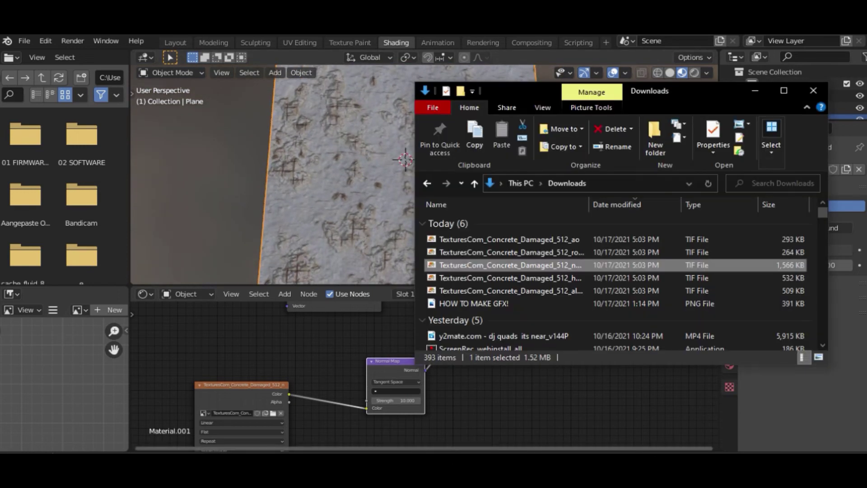
click(516, 256)
drag(512, 255, 492, 401)
click(503, 370)
drag(515, 286, 533, 168)
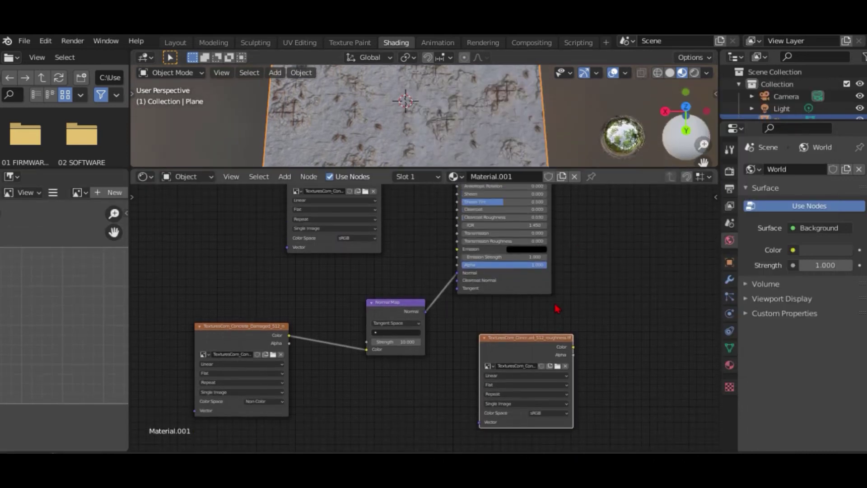
drag(519, 354, 199, 221)
click(228, 292)
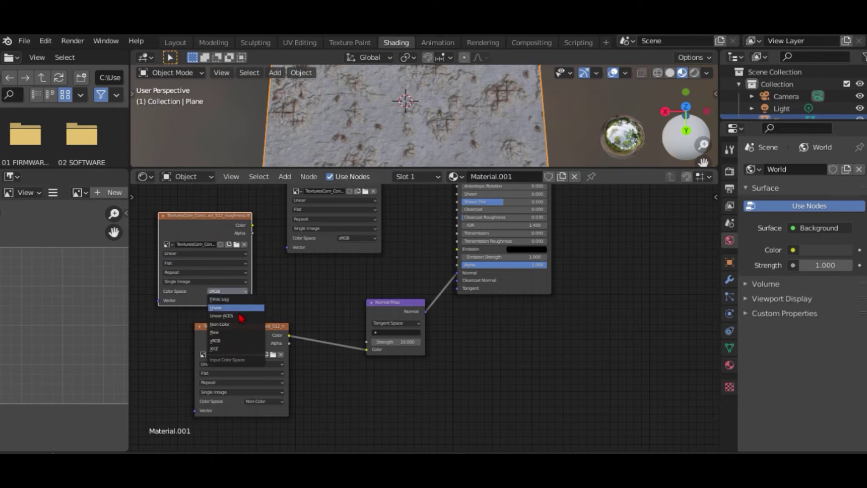
click(232, 324)
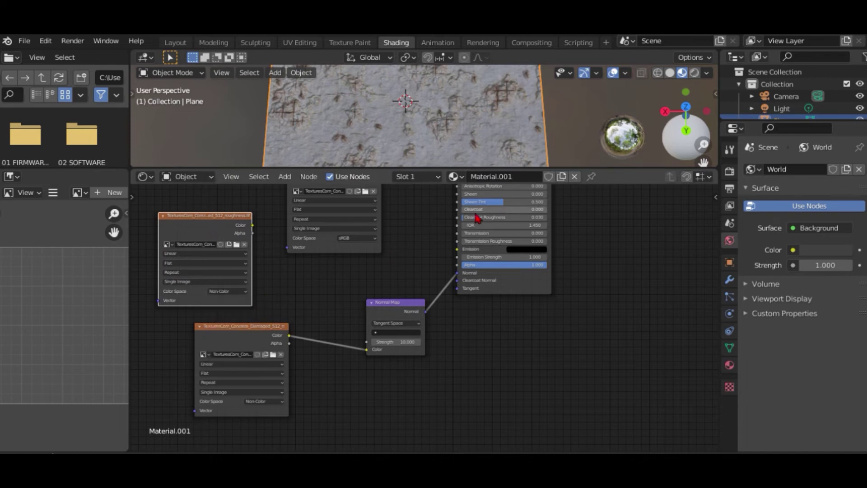
- Connect the roughness texture's Color output to the Principled BSDF's Roughness input
middle_drag(478, 218, 508, 310)
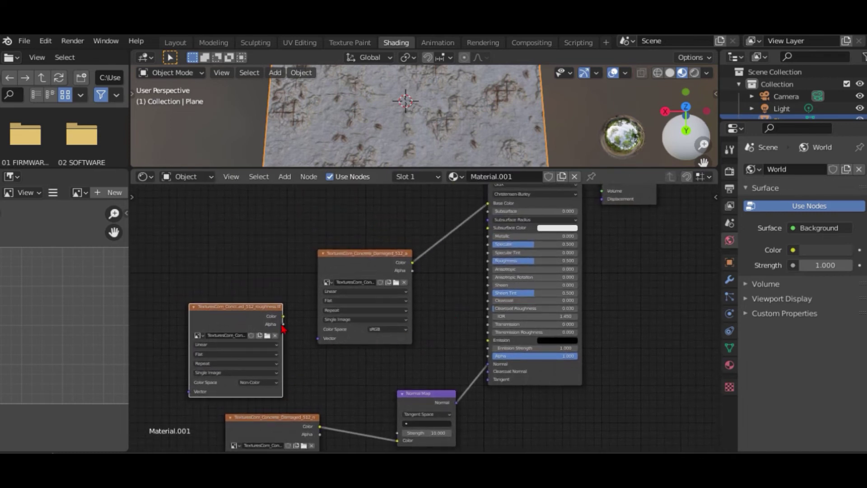
drag(284, 317, 302, 314)
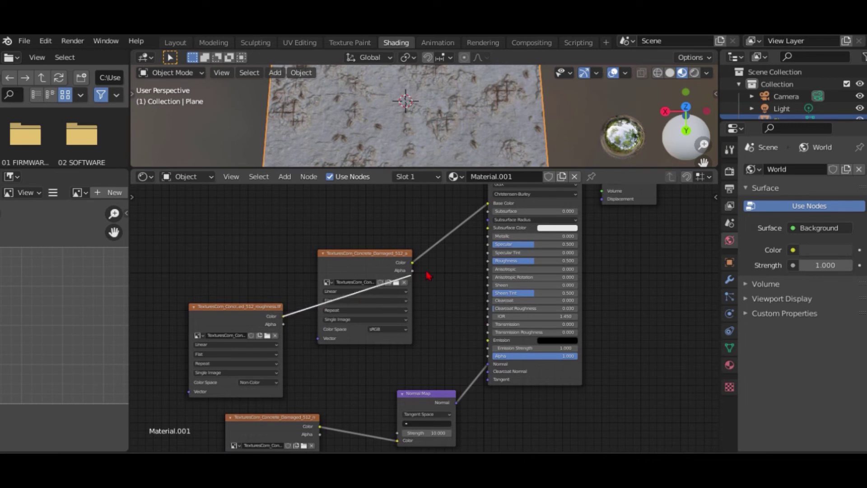
drag(428, 276, 491, 264)
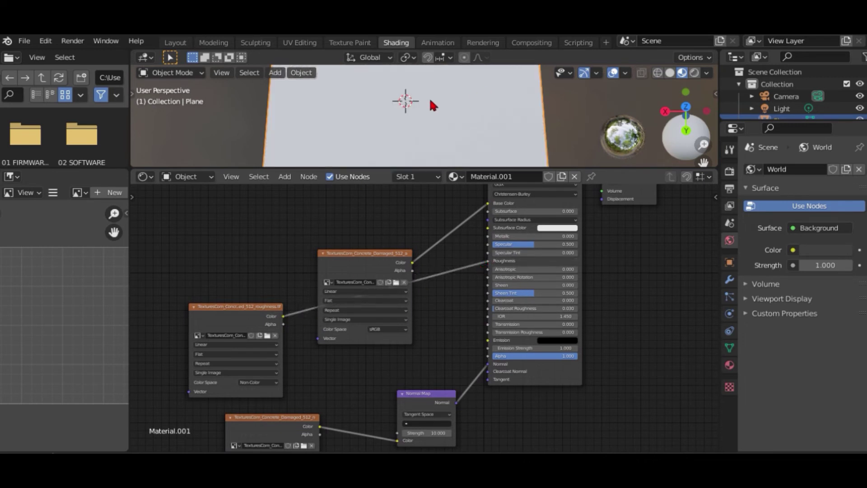
- Inspect the textured plane, then change to the Layout workspace and set the viewport shading to Rendered
scroll(492, 122, up, 5)
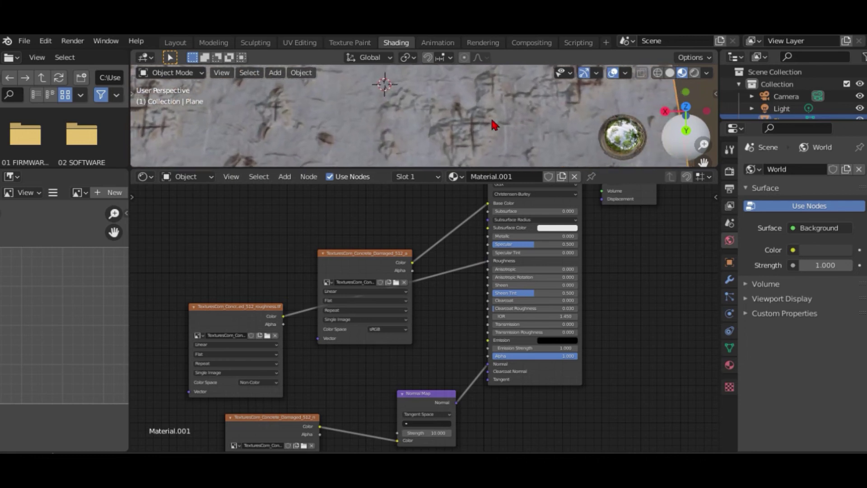
scroll(491, 115, down, 4)
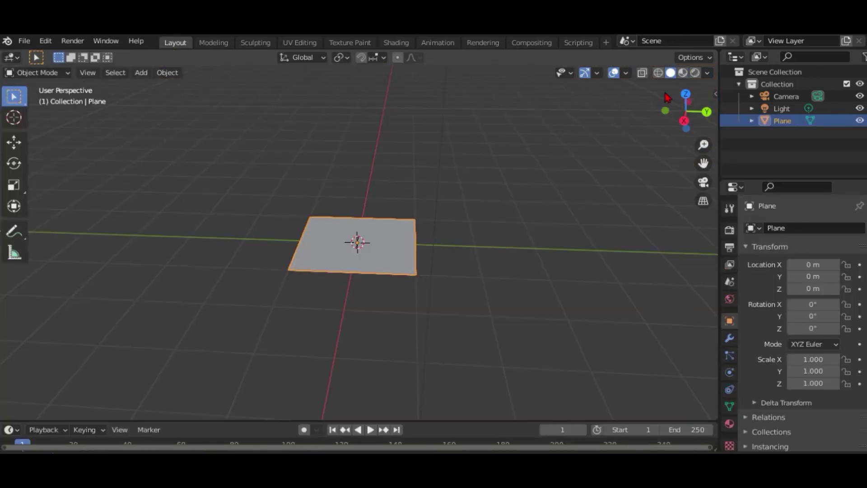
click(694, 73)
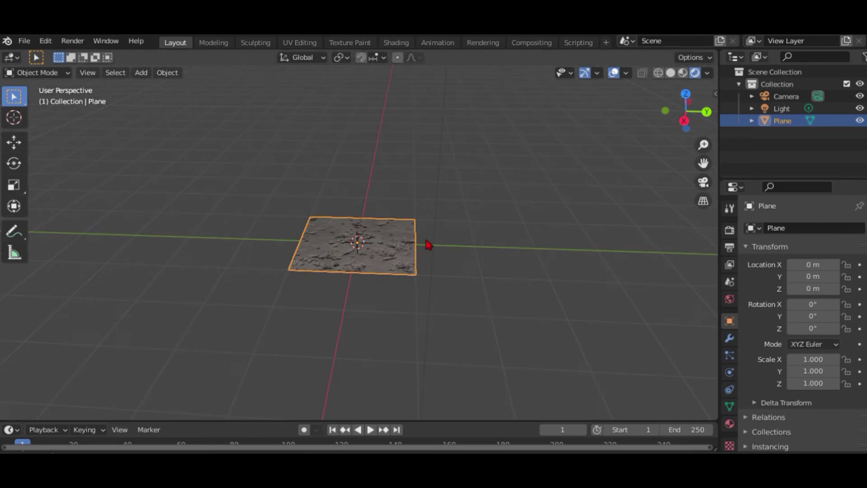
- Scale the textured plane up uniformly to several times its size with the Scale tool
scroll(425, 249, up, 4)
middle_drag(391, 258, 470, 238)
scroll(470, 238, down, 11)
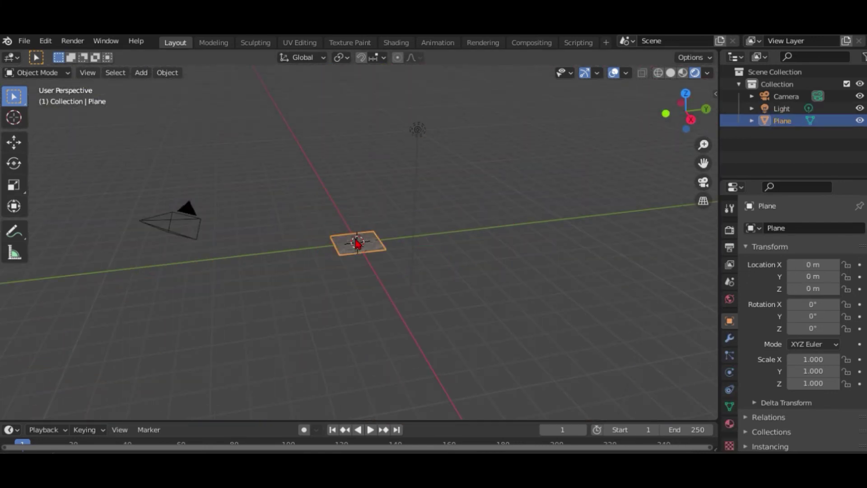
click(24, 192)
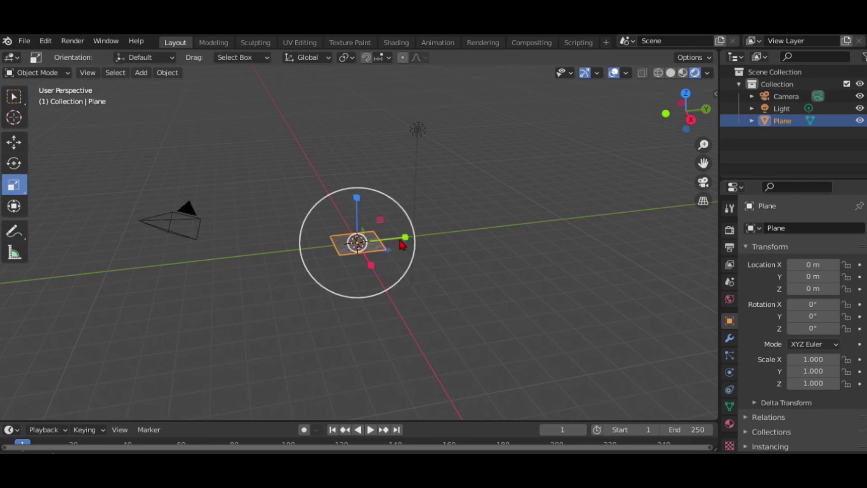
drag(411, 244, 625, 256)
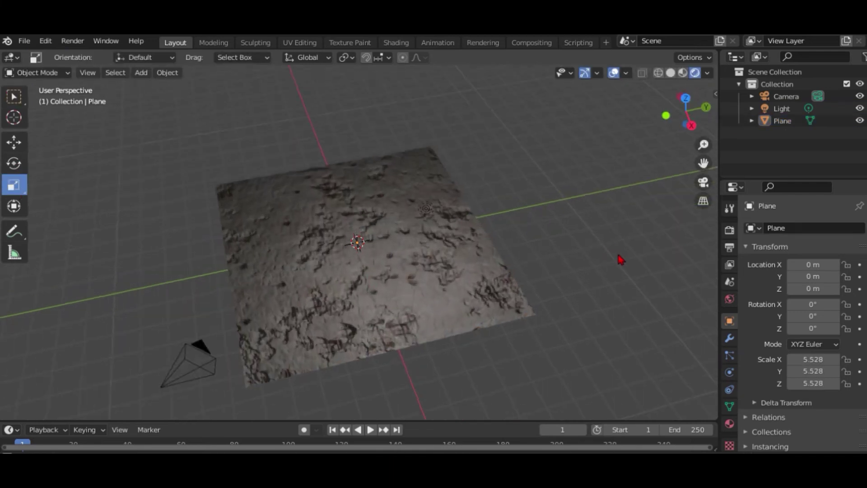
- Select the light and slide it back and forth along the X axis with the Move tool, leaving it at about X 3.95 m
key(shift+space)
key(g)
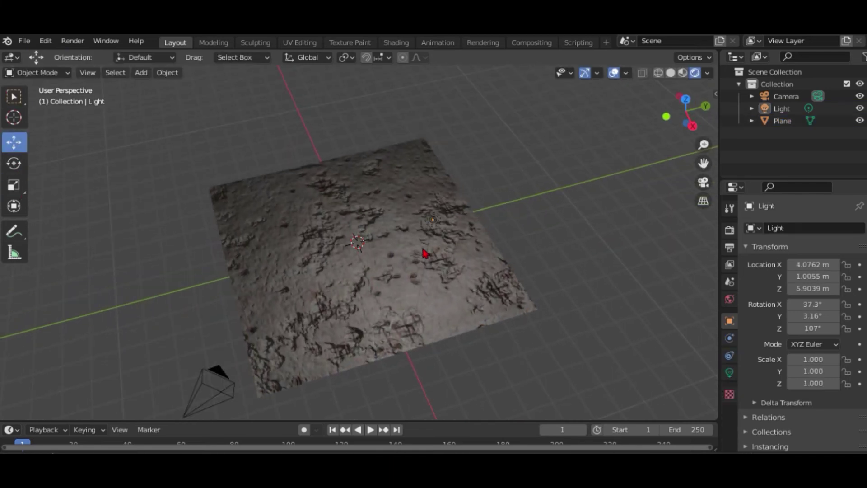
click(433, 220)
drag(454, 255, 352, 135)
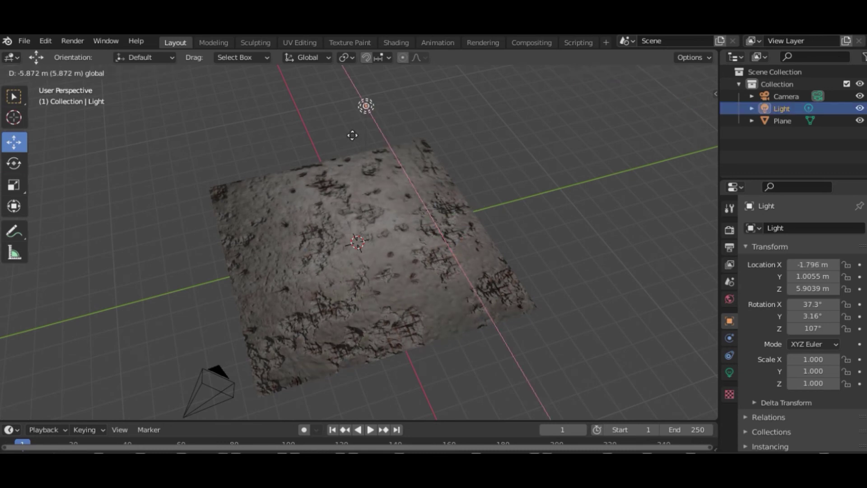
drag(354, 170, 447, 293)
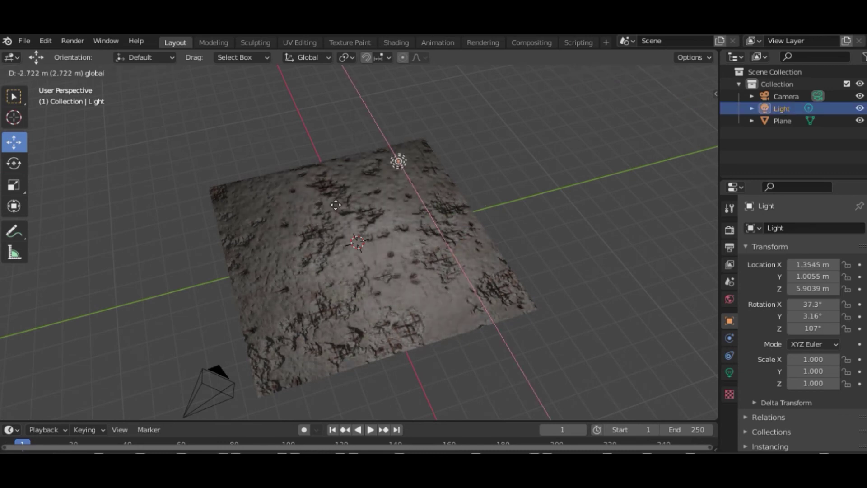
drag(335, 205, 442, 260)
- Move the light along the X axis to about 0.74 m so it sits over the middle of the plane
scroll(447, 295, up, 3)
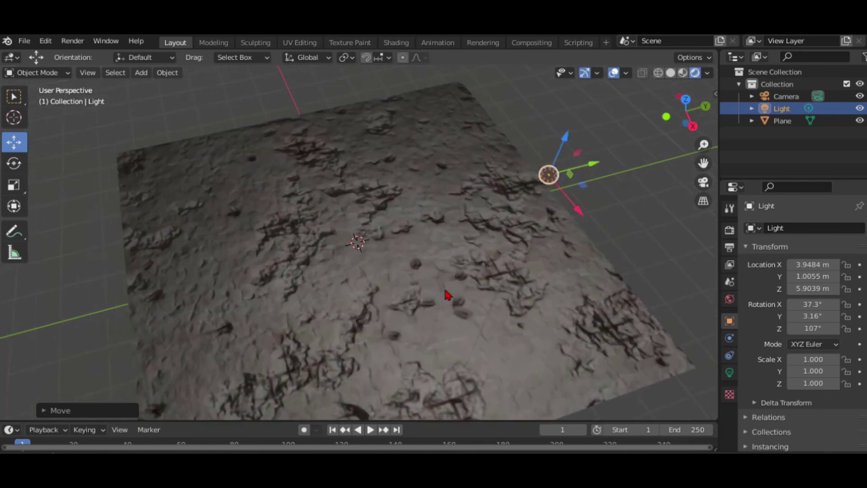
middle_drag(447, 294, 498, 263)
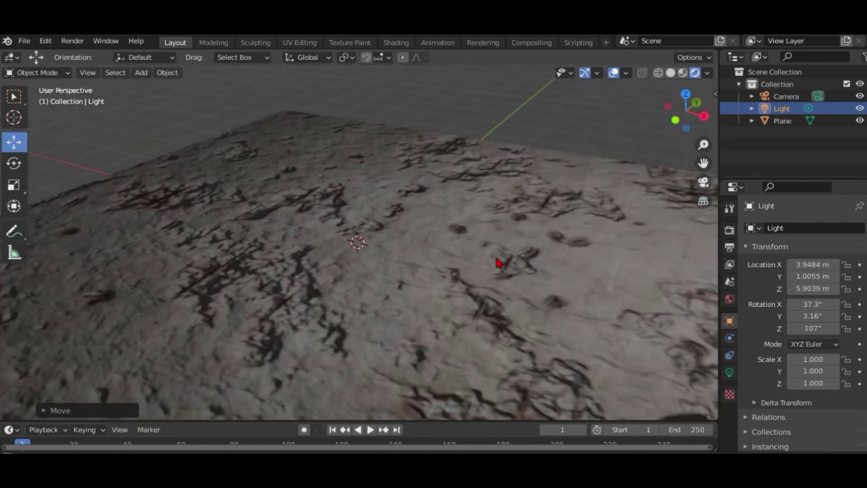
scroll(499, 263, down, 5)
key(g)
key(x)
click(387, 110)
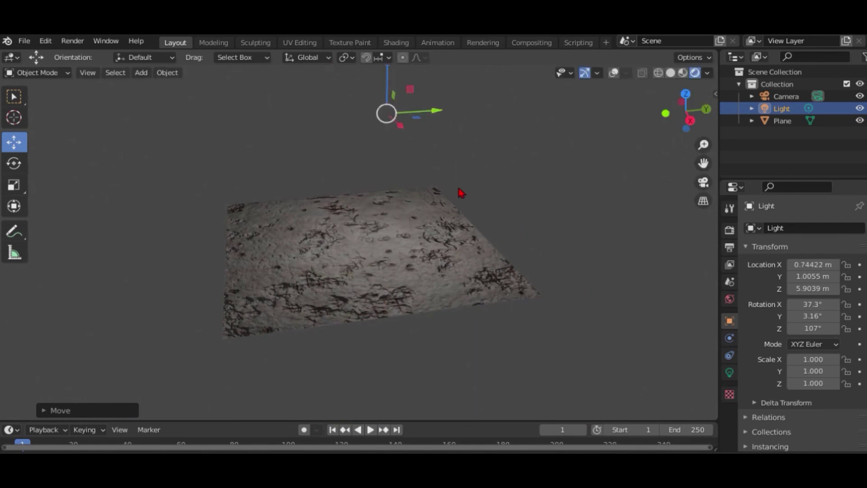
- Return to the Shading workspace, enlarge its 3D viewport, and inspect the lit concrete surface from different angles
scroll(401, 271, up, 6)
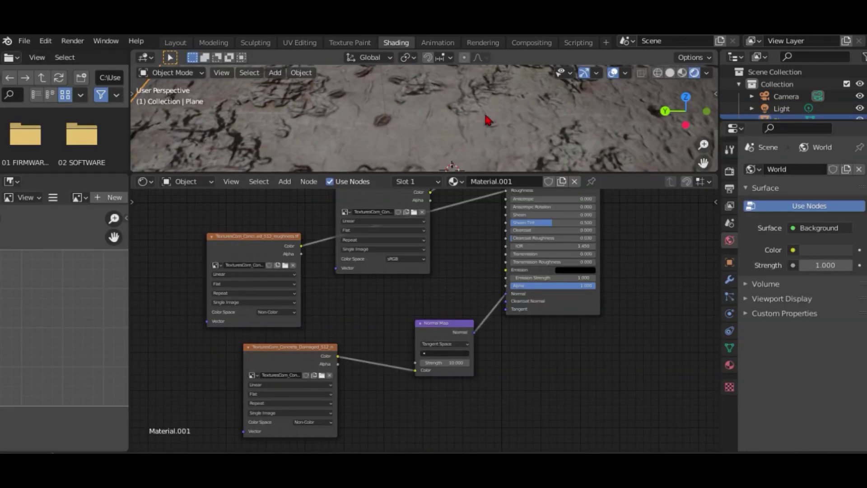
drag(511, 222, 524, 334)
scroll(468, 254, up, 4)
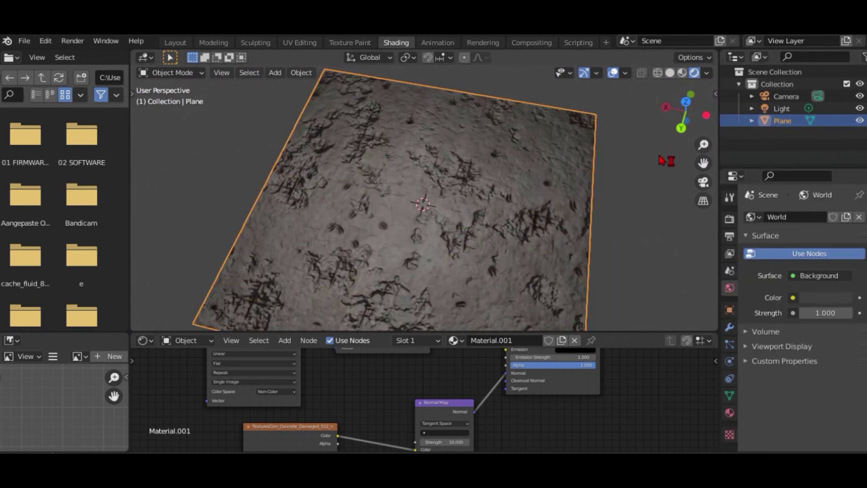
scroll(648, 167, down, 1)
middle_drag(634, 181, 486, 104)
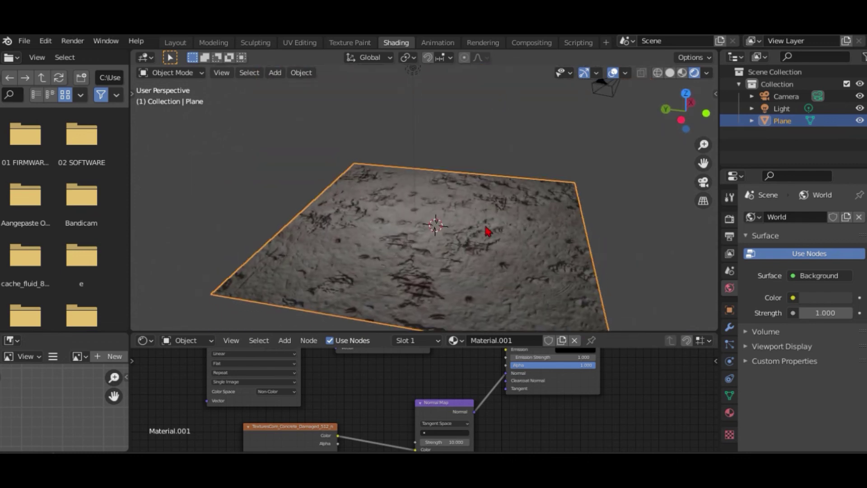